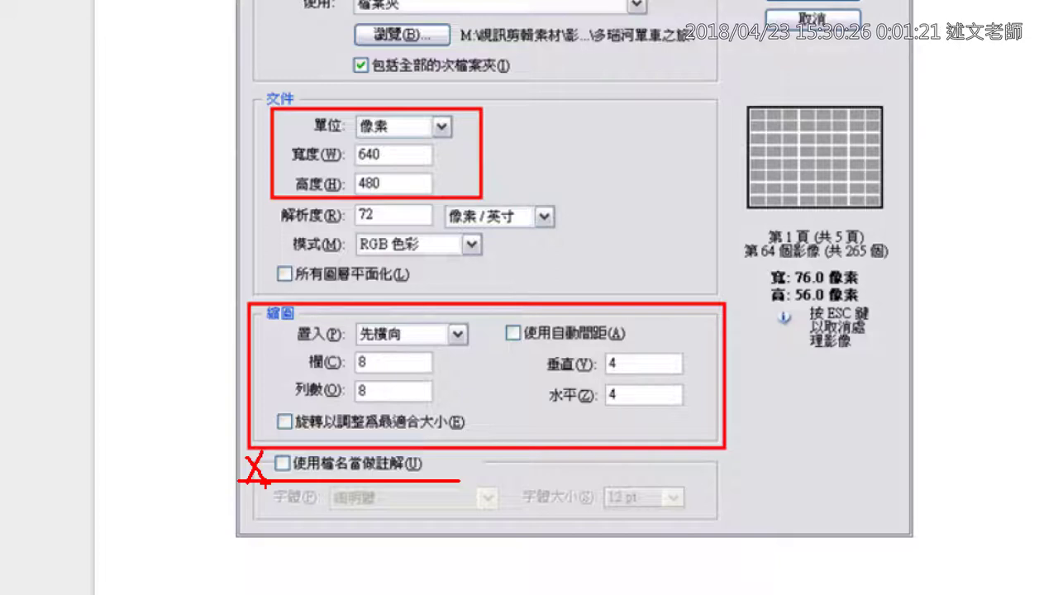
- Mark the unchecked Flatten All Layers and Use Auto-Spacing options in the notes' Contact Sheet II screenshot, and clear the annotations
{"action": "mouse_move", "coordinate": [263, 288]}
{"action": "left_mouse_down"}
{"action": "mouse_move", "coordinate": [410, 294]}
{"action": "mouse_move", "coordinate": [415, 272]}
{"action": "mouse_move", "coordinate": [267, 255]}
{"action": "mouse_move", "coordinate": [263, 288]}
{"action": "left_mouse_up"}
{"action": "mouse_move", "coordinate": [504, 313]}
{"action": "left_mouse_down"}
{"action": "mouse_move", "coordinate": [496, 355]}
{"action": "mouse_move", "coordinate": [634, 331]}
{"action": "mouse_move", "coordinate": [619, 318]}
{"action": "mouse_move", "coordinate": [506, 313]}
{"action": "left_mouse_up"}
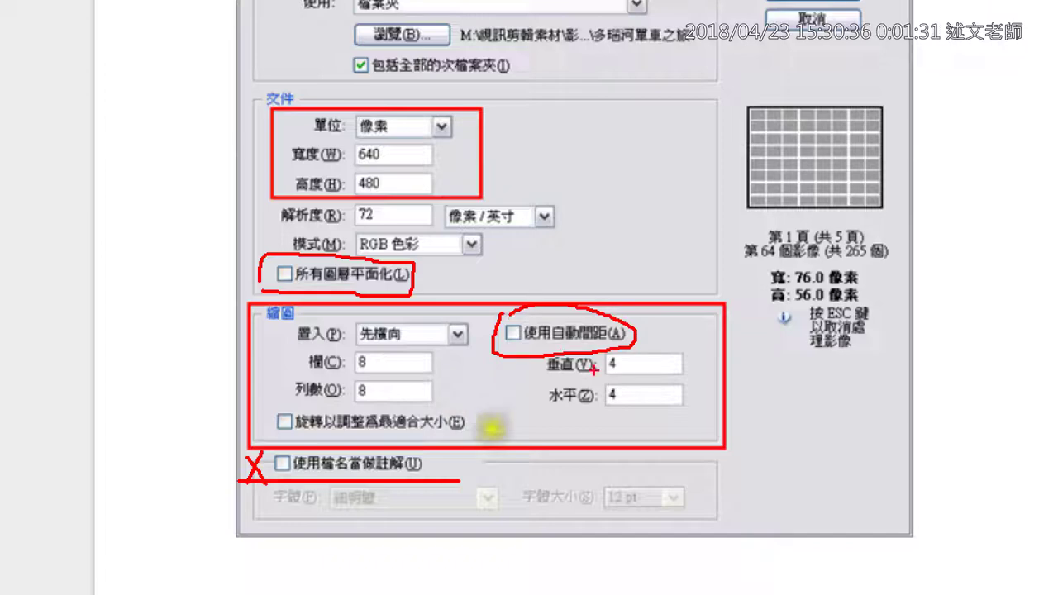
{"action": "left_click_drag", "start_coordinate": [598, 354], "coordinate": [592, 479]}
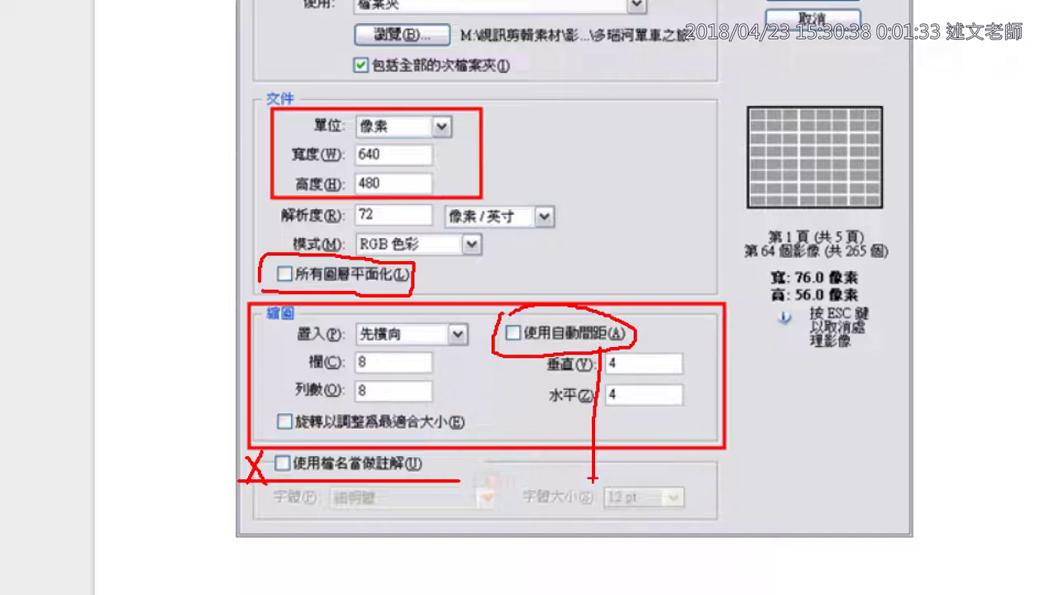
{"action": "key", "text": "Escape"}
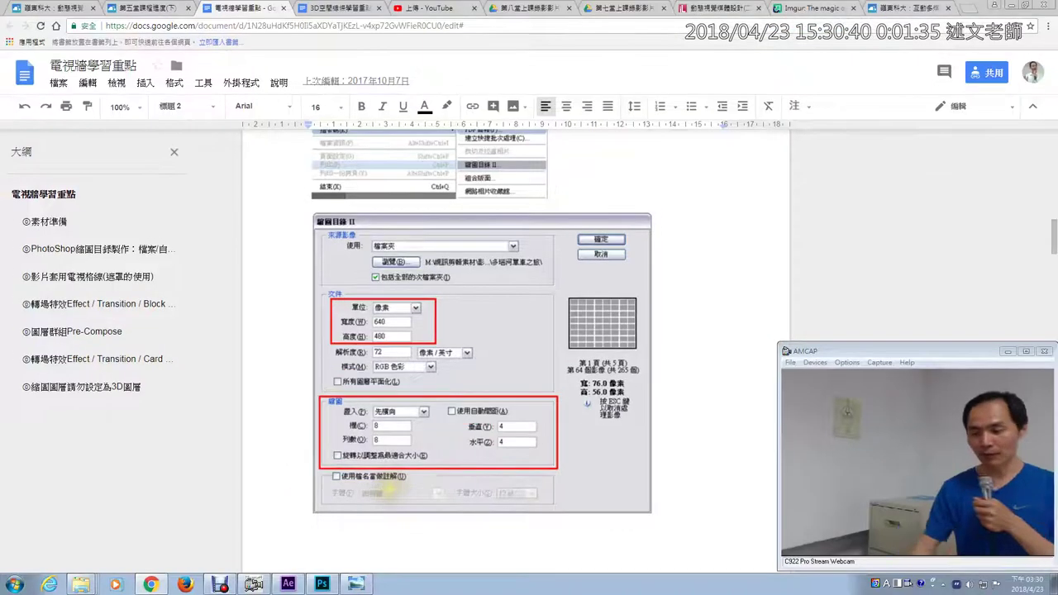
- Read the notes section on applying the TV grid to the video with a matte, highlighting 遮罩 in its heading
{"action": "scroll", "coordinate": [671, 461], "scroll_direction": "down", "scroll_amount": 4}
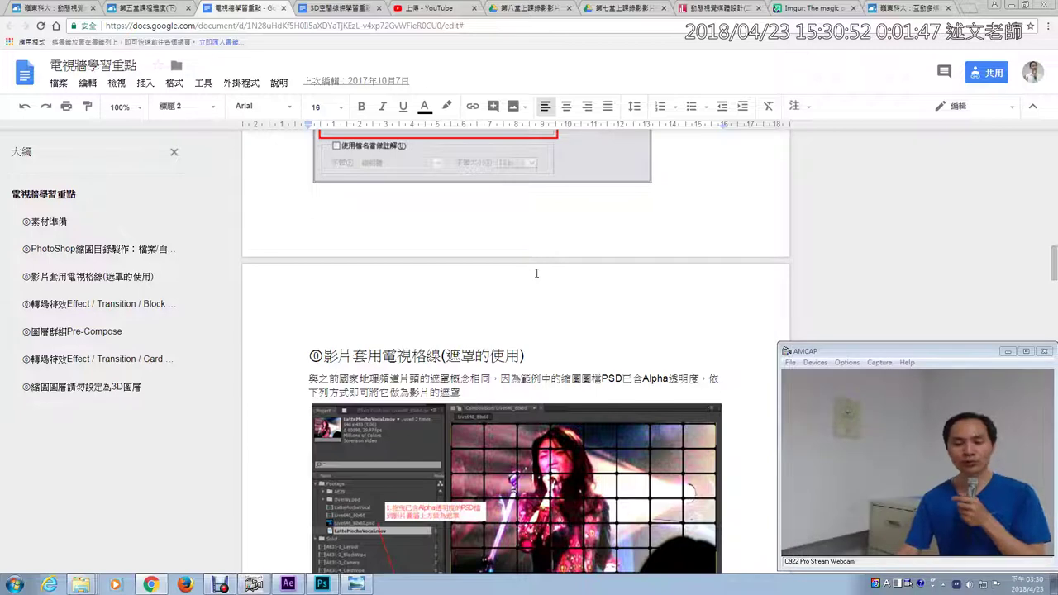
{"action": "scroll", "coordinate": [537, 273], "scroll_direction": "down", "scroll_amount": 3}
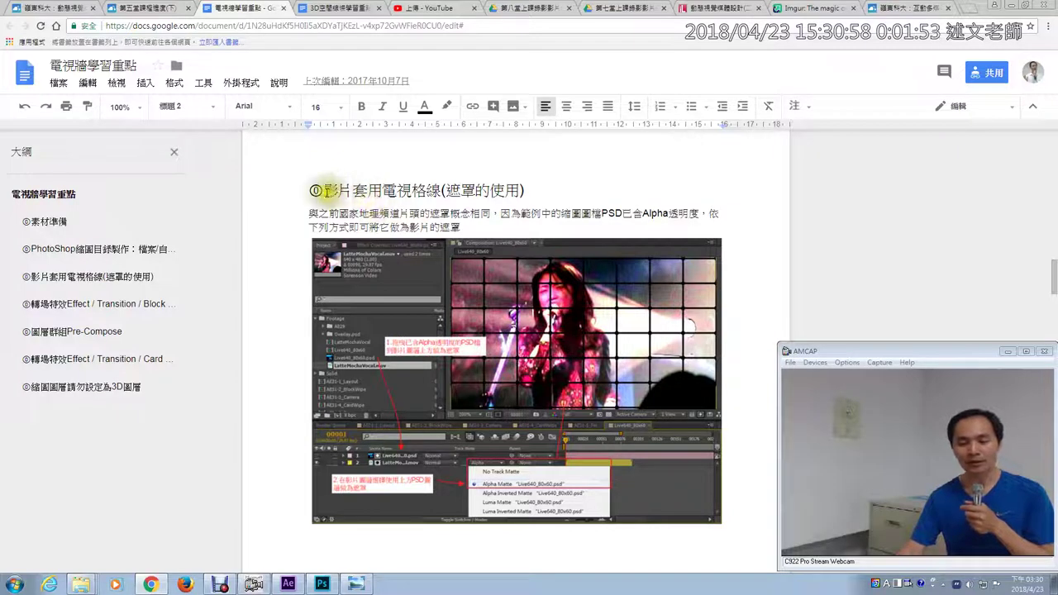
{"action": "left_click_drag", "start_coordinate": [447, 190], "coordinate": [485, 201]}
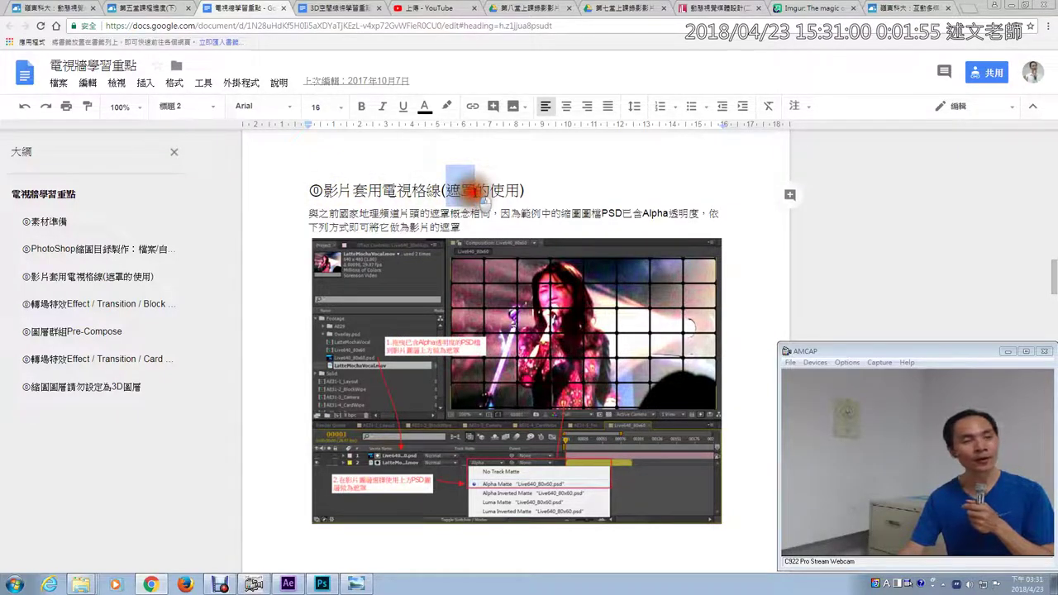
- Switch to After Effects and review the TVscreen, Comp 3 and Pre-comp 1 timelines, viewing TVscreen at 0:00:03:16
{"action": "left_click", "coordinate": [287, 585]}
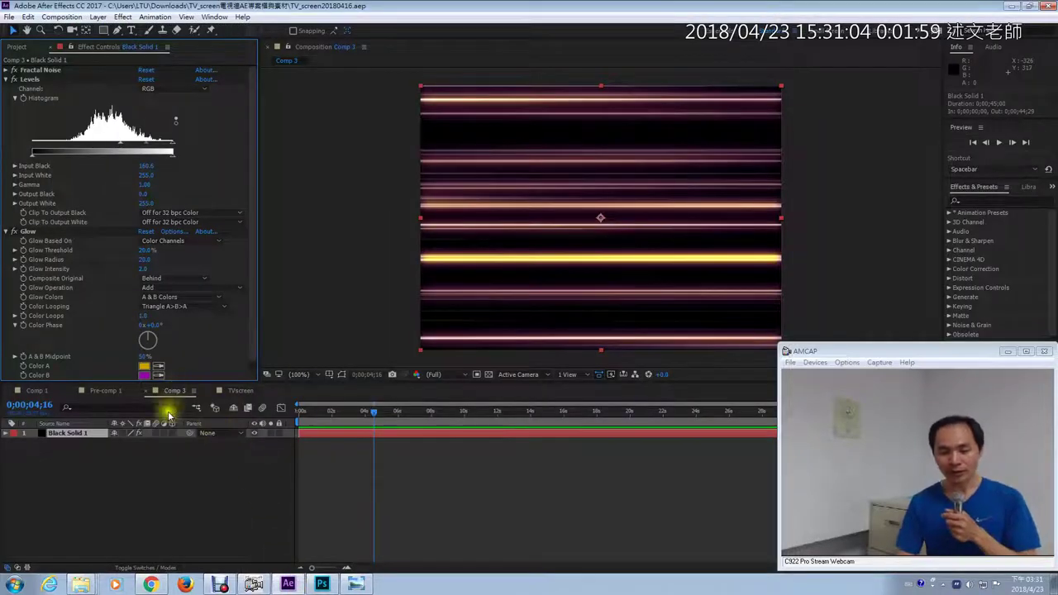
{"action": "left_click", "coordinate": [232, 394]}
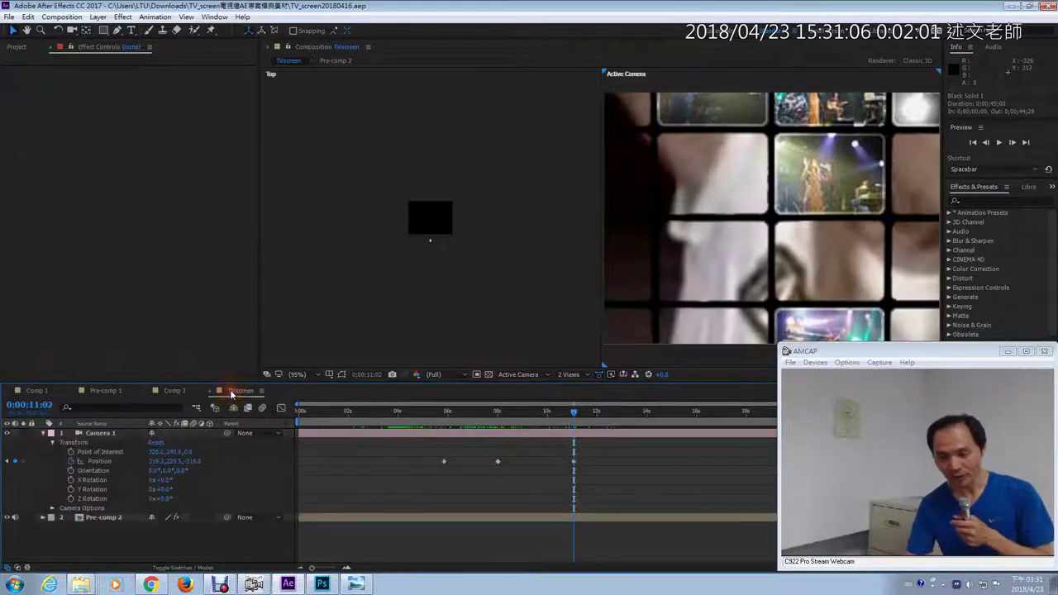
{"action": "left_click", "coordinate": [387, 411]}
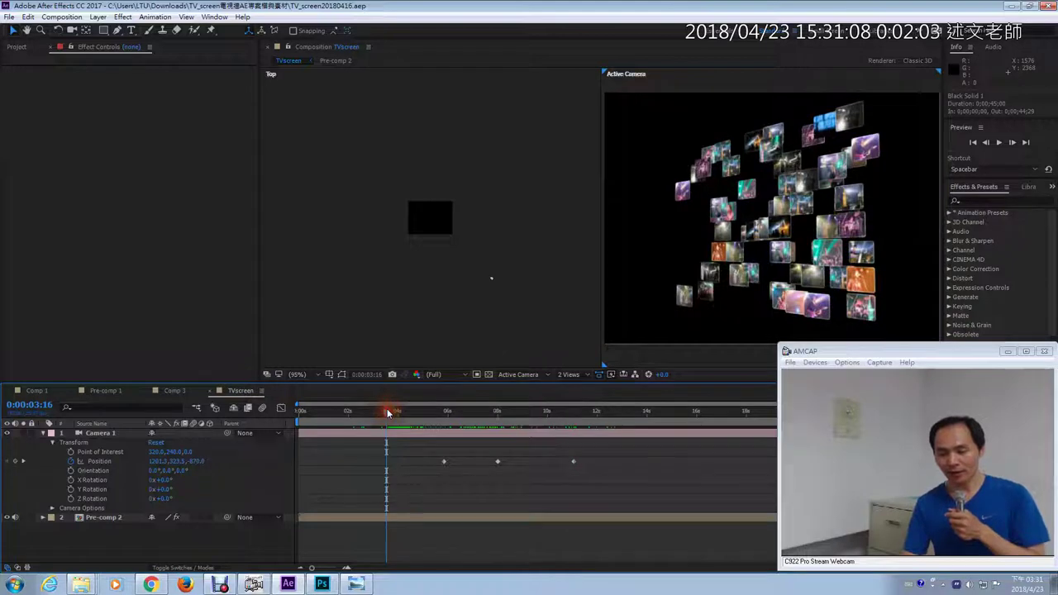
{"action": "left_click", "coordinate": [174, 391]}
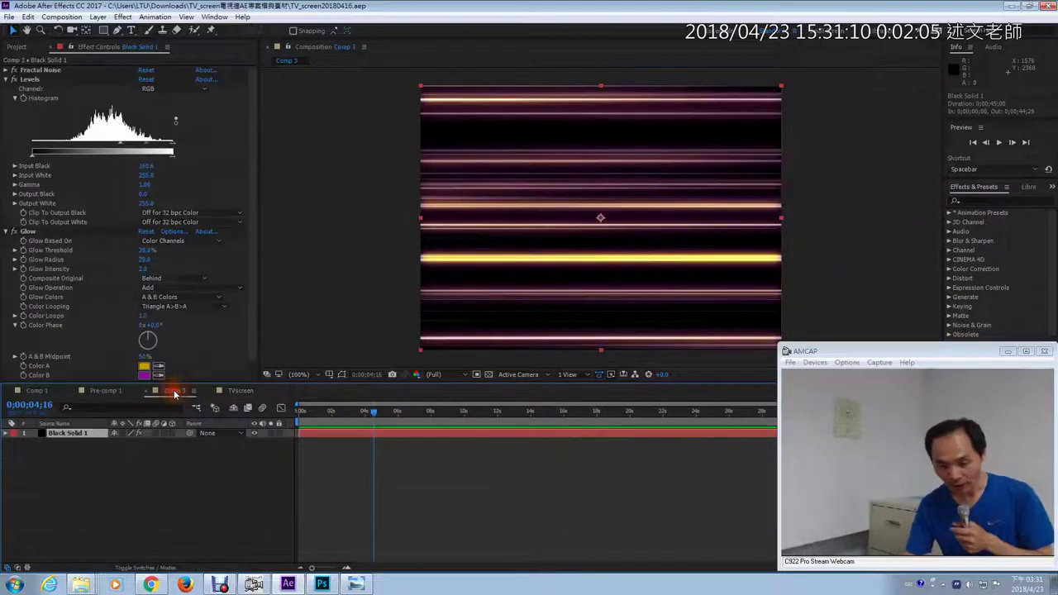
{"action": "left_click", "coordinate": [116, 394]}
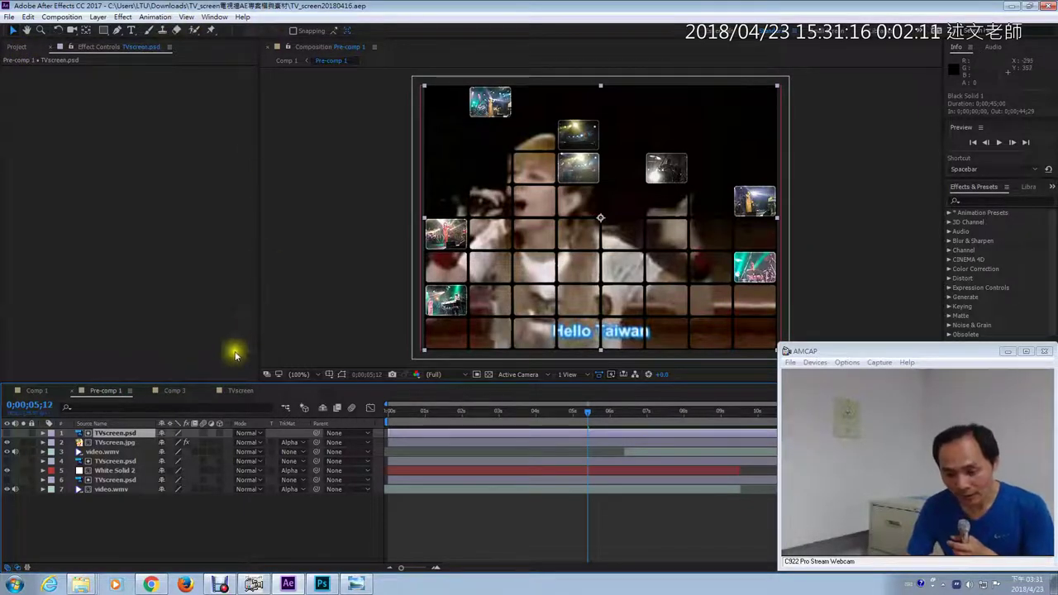
- Open the Pre-comp 2 composition from the project items and move the current time to 0:00:08:04
{"action": "left_click", "coordinate": [21, 47]}
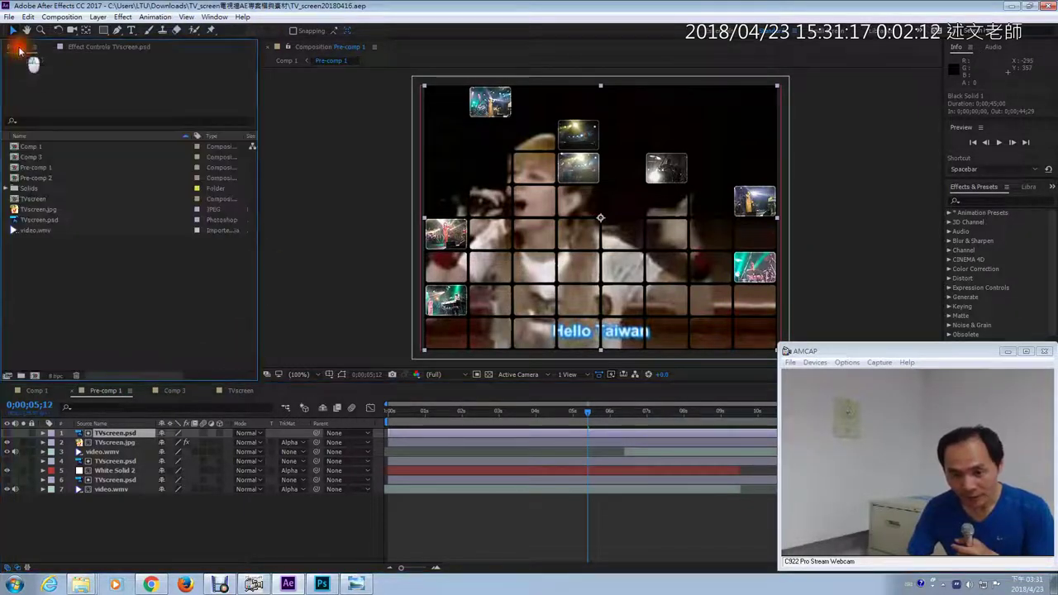
{"action": "left_click", "coordinate": [37, 200]}
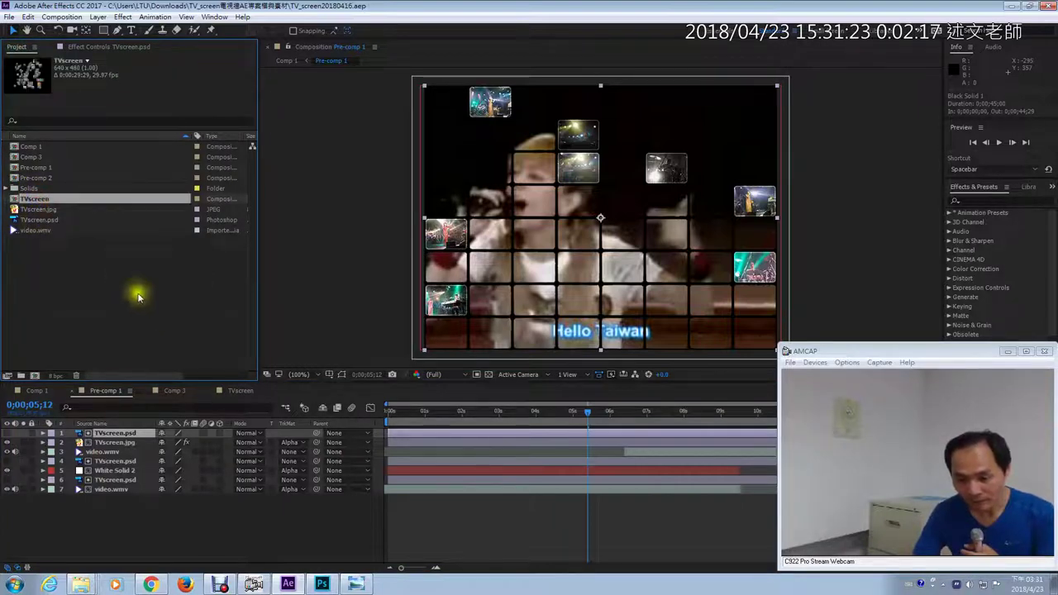
{"action": "left_click", "coordinate": [36, 181]}
{"action": "double_click", "coordinate": [37, 180]}
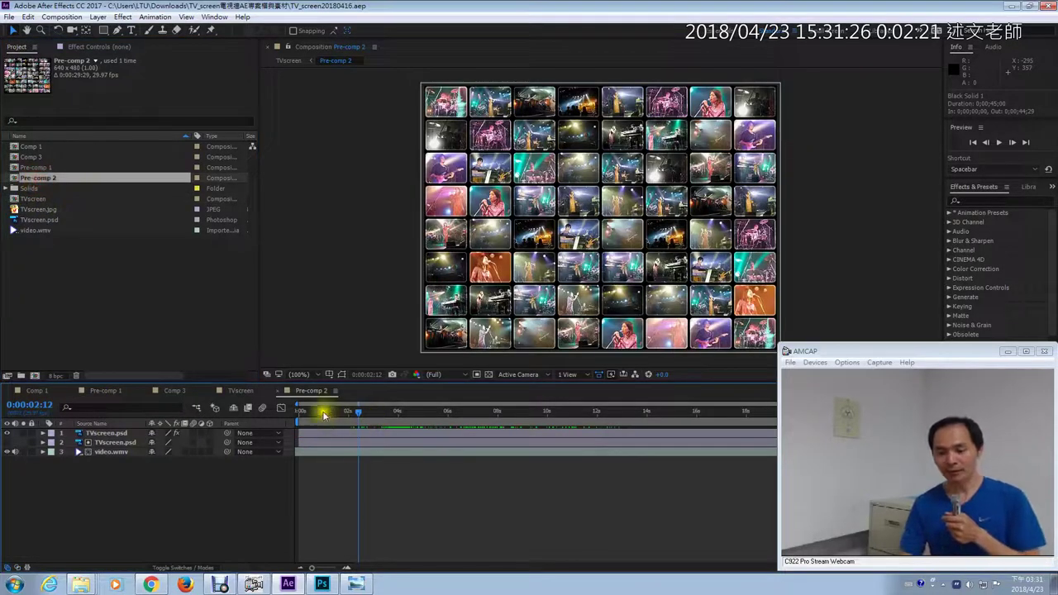
{"action": "left_click_drag", "start_coordinate": [324, 413], "coordinate": [500, 414]}
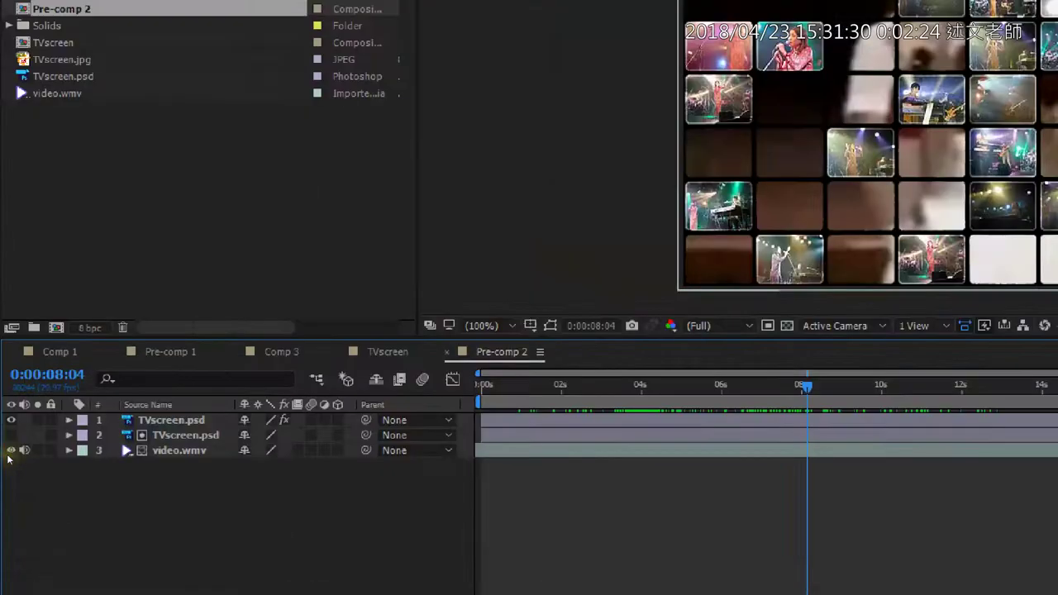
- Point out the TVscreen.psd and video.wmv layers in the Pre-comp 2 layer stack
{"action": "left_click_drag", "start_coordinate": [173, 431], "coordinate": [205, 417]}
{"action": "left_click_drag", "start_coordinate": [97, 434], "coordinate": [100, 437]}
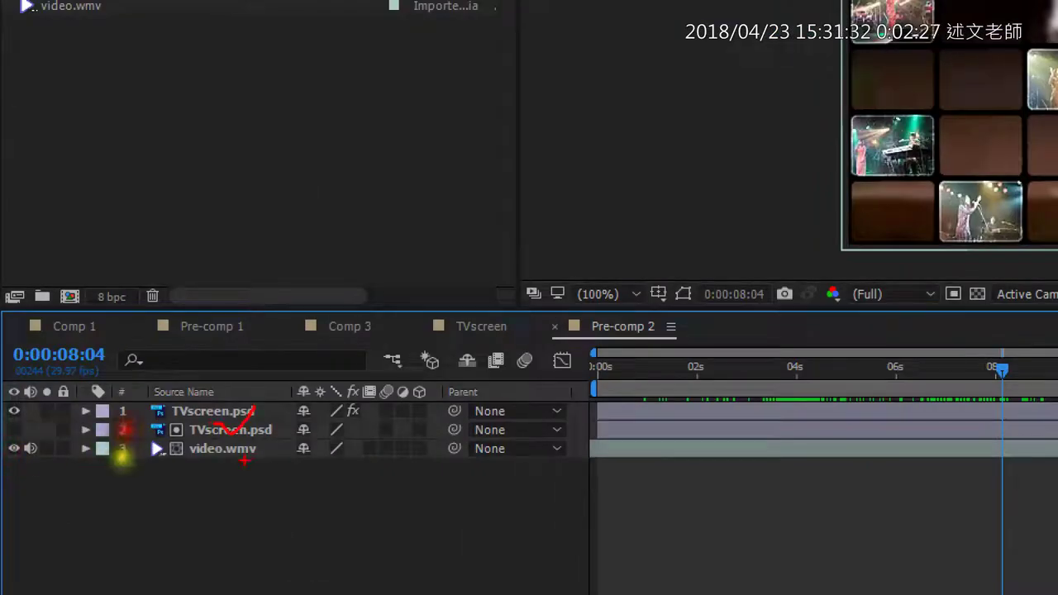
{"action": "mouse_move", "coordinate": [245, 455]}
{"action": "left_mouse_down"}
{"action": "mouse_move", "coordinate": [261, 476]}
{"action": "mouse_move", "coordinate": [290, 439]}
{"action": "left_mouse_up"}
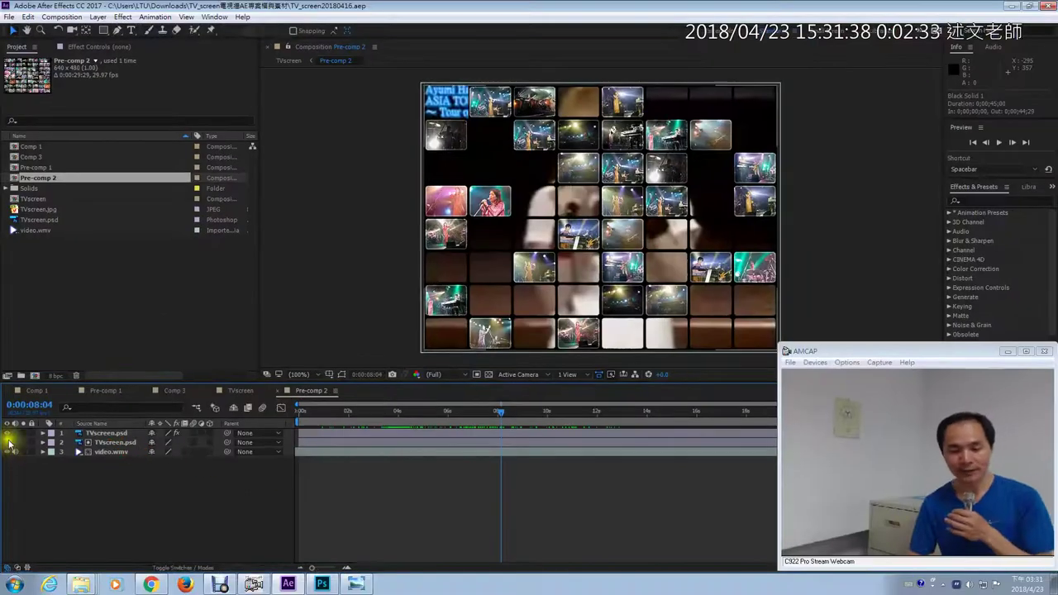
- Hide the topmost TVscreen.psd layer in Pre-comp 2 and display the blending mode and track matte columns
{"action": "left_click", "coordinate": [6, 433]}
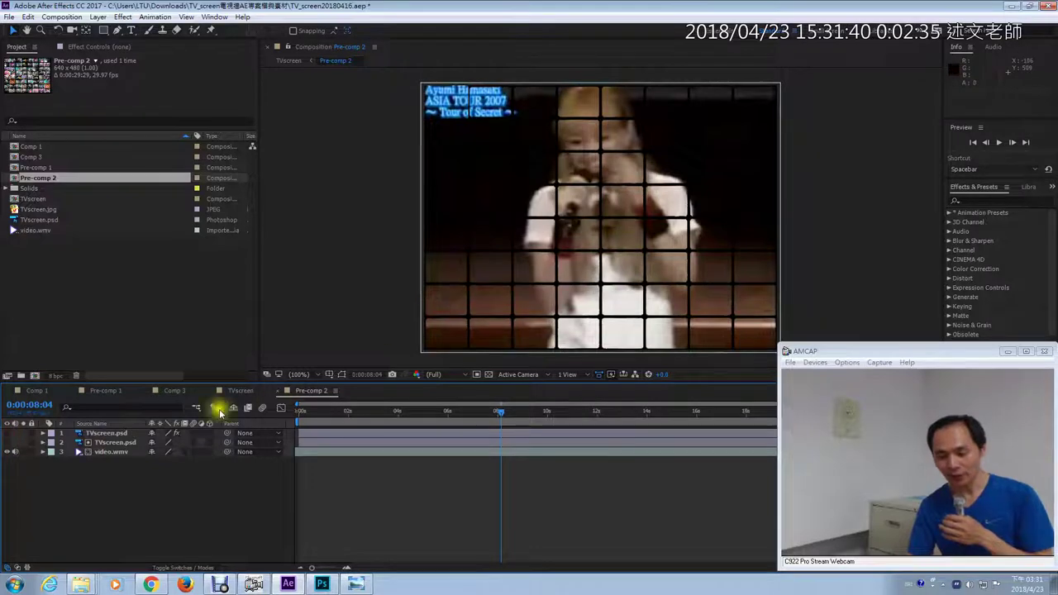
{"action": "left_click", "coordinate": [118, 443]}
{"action": "left_click", "coordinate": [188, 568]}
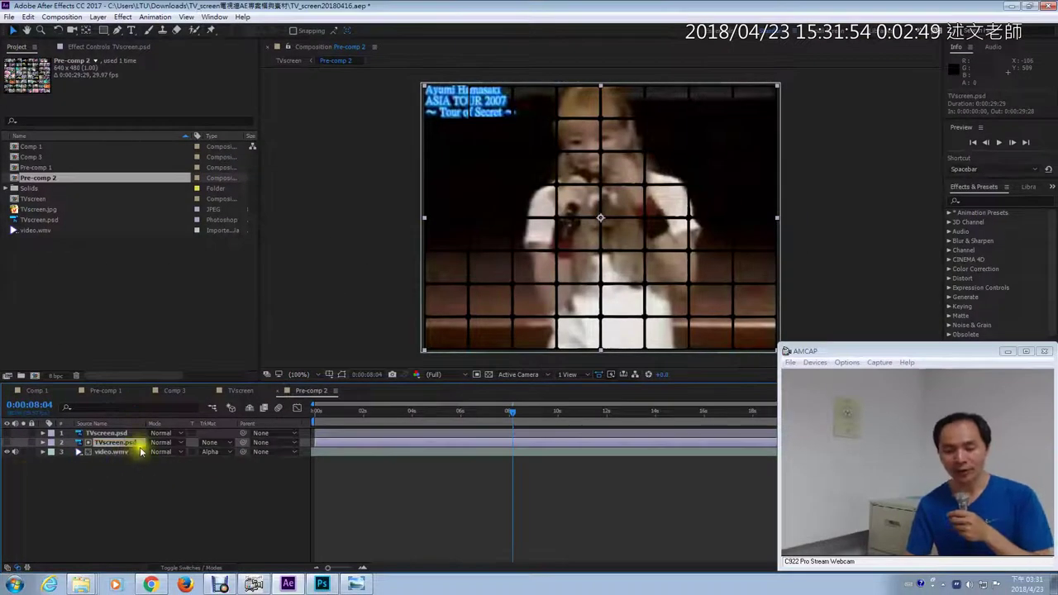
- Examine the track matte choices of the video.wmv layer and preview the matted video at 0:00:04:00
{"action": "left_click", "coordinate": [207, 452]}
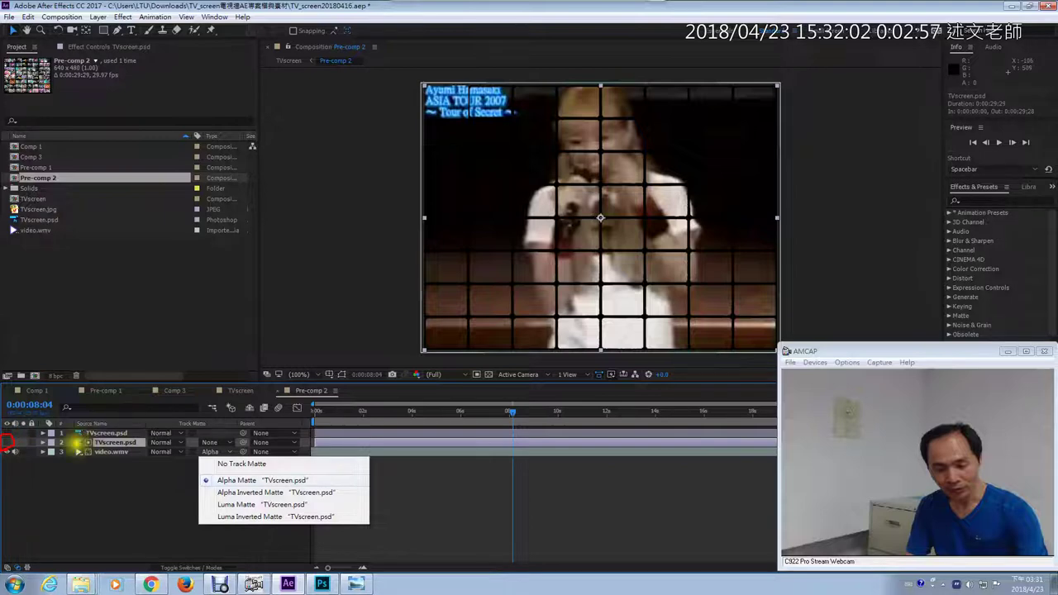
{"action": "mouse_move", "coordinate": [149, 444]}
{"action": "left_mouse_down"}
{"action": "mouse_move", "coordinate": [84, 467]}
{"action": "mouse_move", "coordinate": [83, 453]}
{"action": "mouse_move", "coordinate": [136, 453]}
{"action": "mouse_move", "coordinate": [133, 470]}
{"action": "mouse_move", "coordinate": [62, 487]}
{"action": "mouse_move", "coordinate": [111, 468]}
{"action": "mouse_move", "coordinate": [103, 463]}
{"action": "mouse_move", "coordinate": [126, 445]}
{"action": "left_mouse_up"}
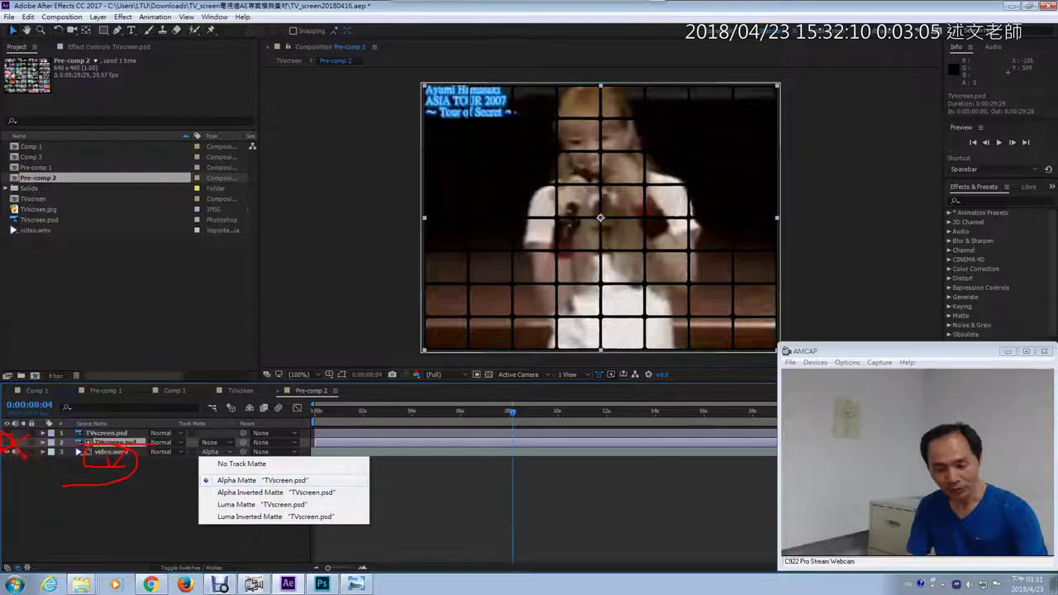
{"action": "key", "text": "Escape"}
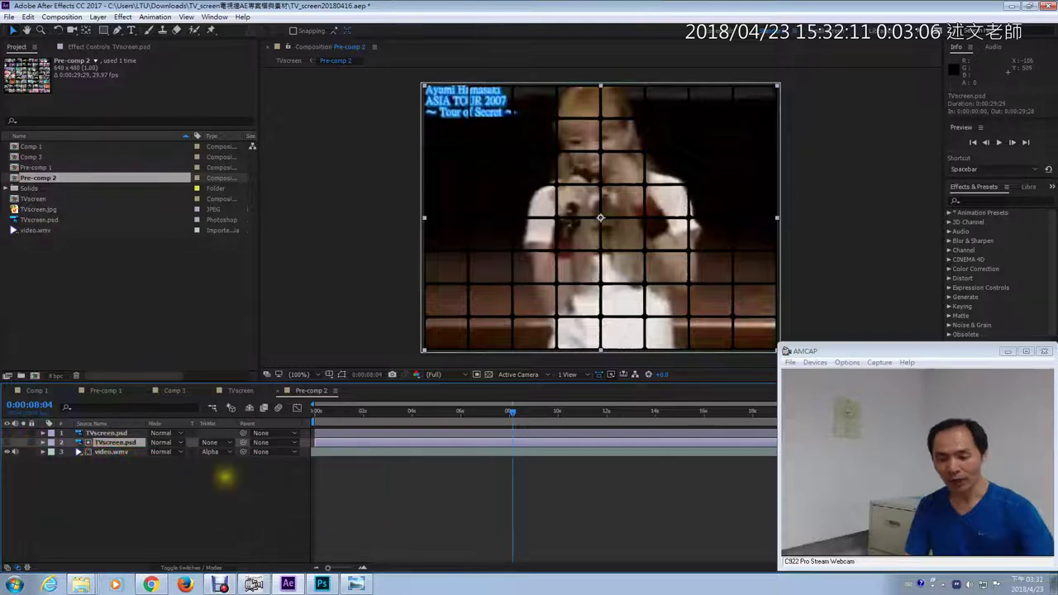
{"action": "left_click", "coordinate": [354, 413]}
{"action": "left_click_drag", "start_coordinate": [354, 413], "coordinate": [413, 417]}
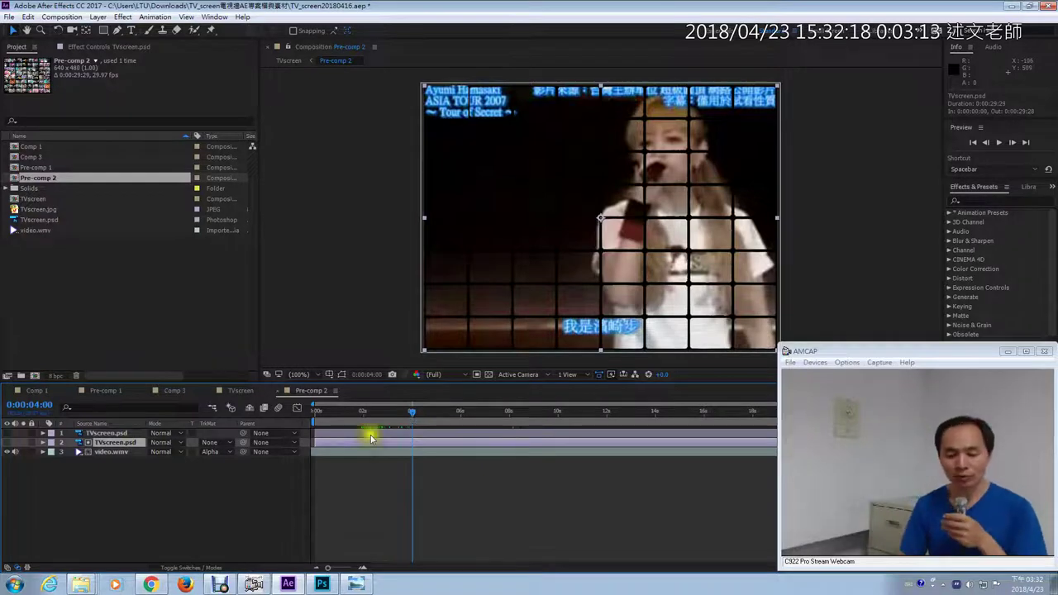
- Check the topmost TVscreen.psd layer on its own against the transparency grid, and make it visible again in Pre-comp 2
{"action": "double_click", "coordinate": [114, 435]}
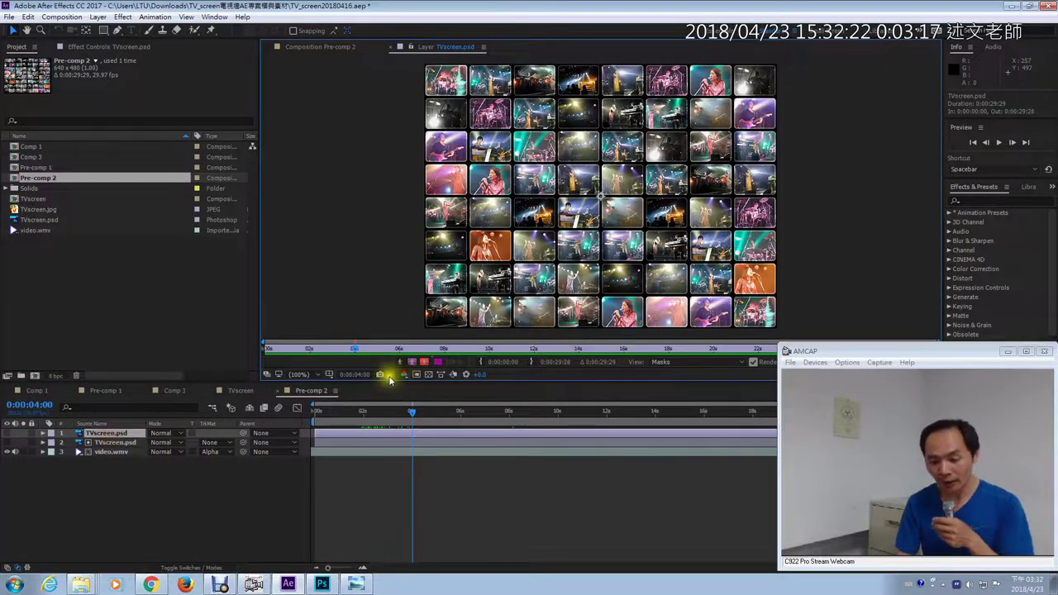
{"action": "left_click", "coordinate": [428, 375]}
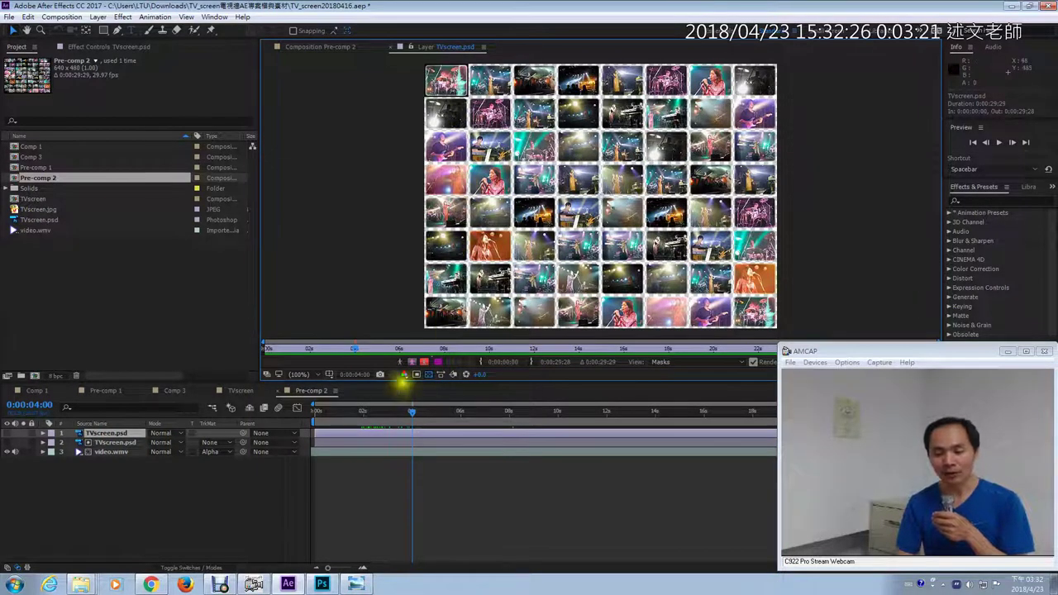
{"action": "left_click", "coordinate": [429, 376]}
{"action": "left_click", "coordinate": [428, 376]}
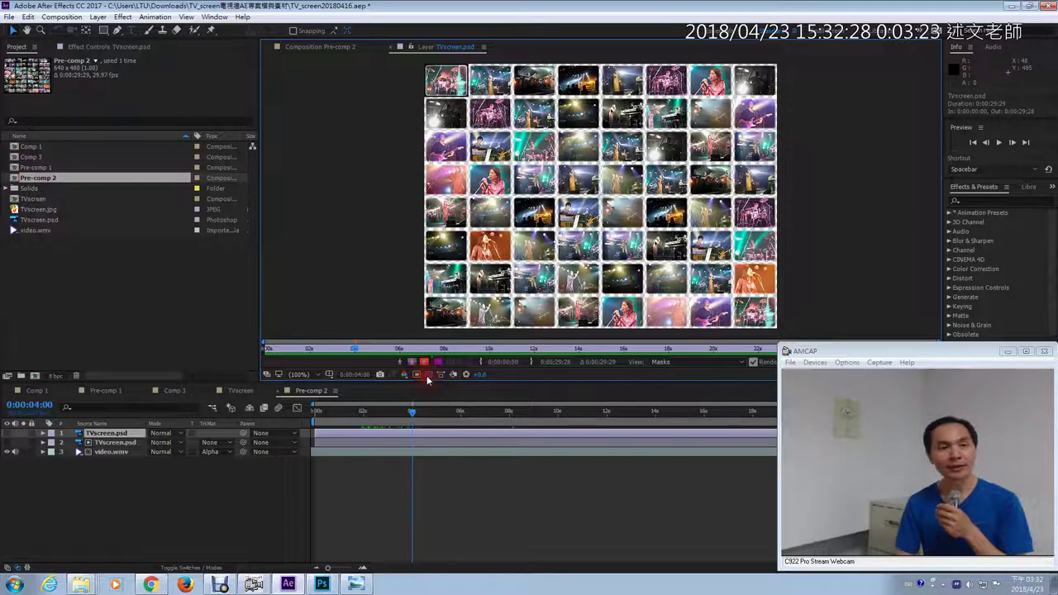
{"action": "left_click", "coordinate": [428, 376]}
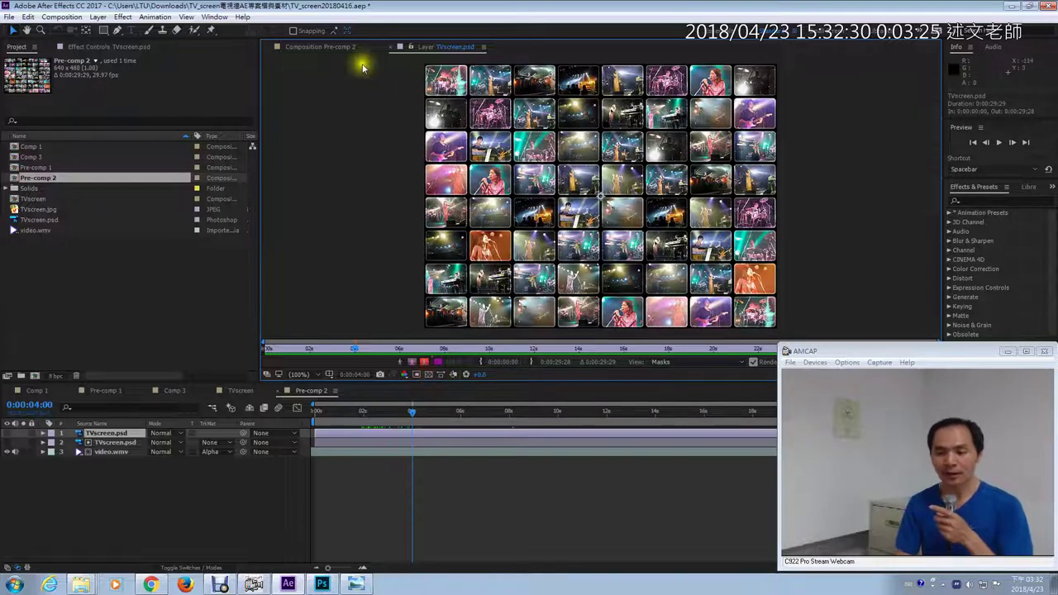
{"action": "left_click", "coordinate": [331, 47]}
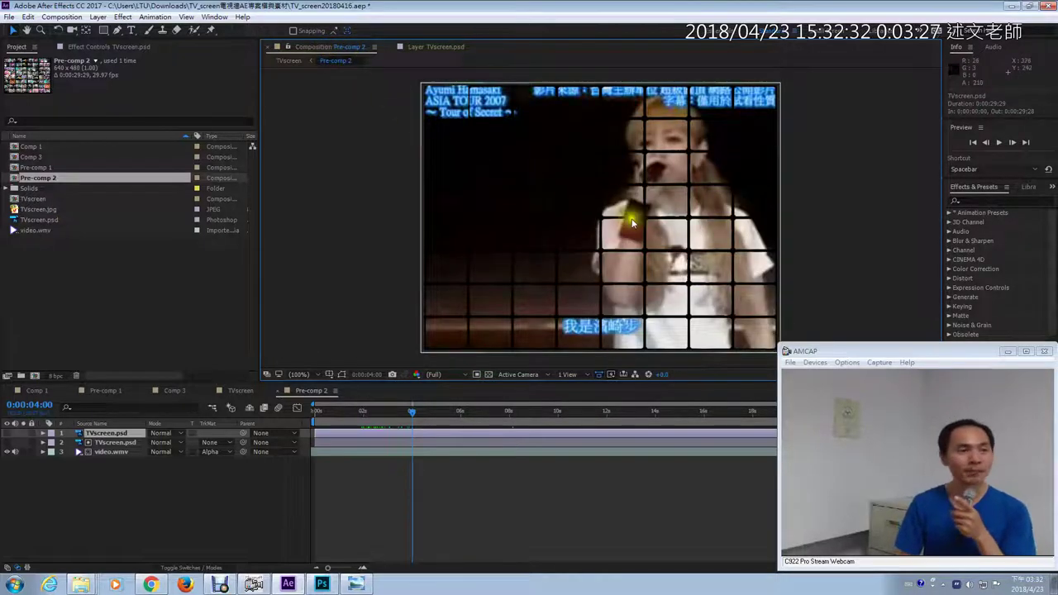
{"action": "left_click", "coordinate": [9, 442]}
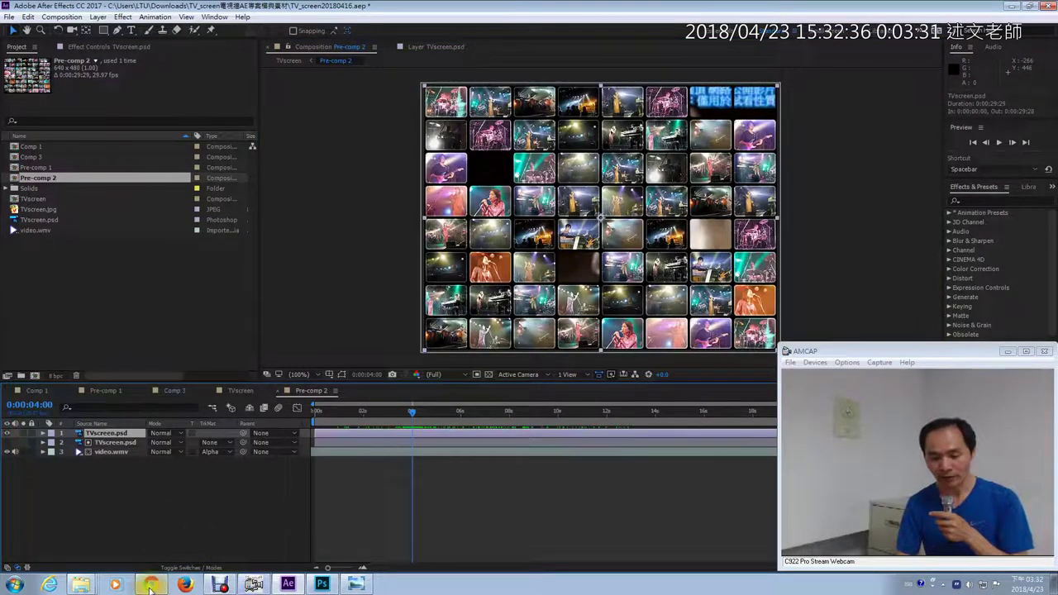
- Switch to the Google Docs notes and read the section on the Block Dissolve transition and its Feather and Soft Edges settings
{"action": "left_click", "coordinate": [151, 584]}
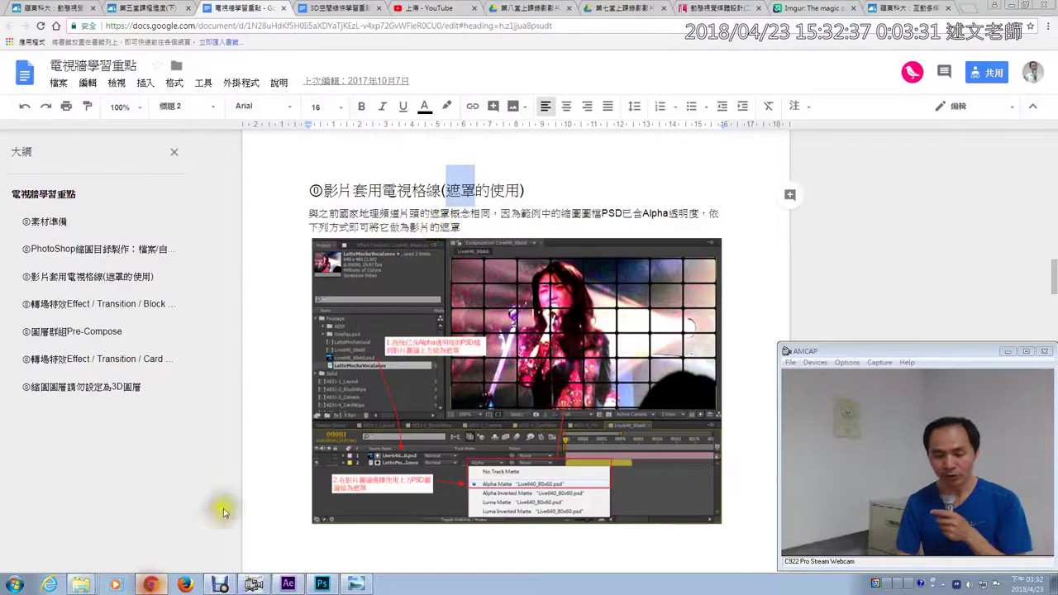
{"action": "left_click", "coordinate": [464, 226]}
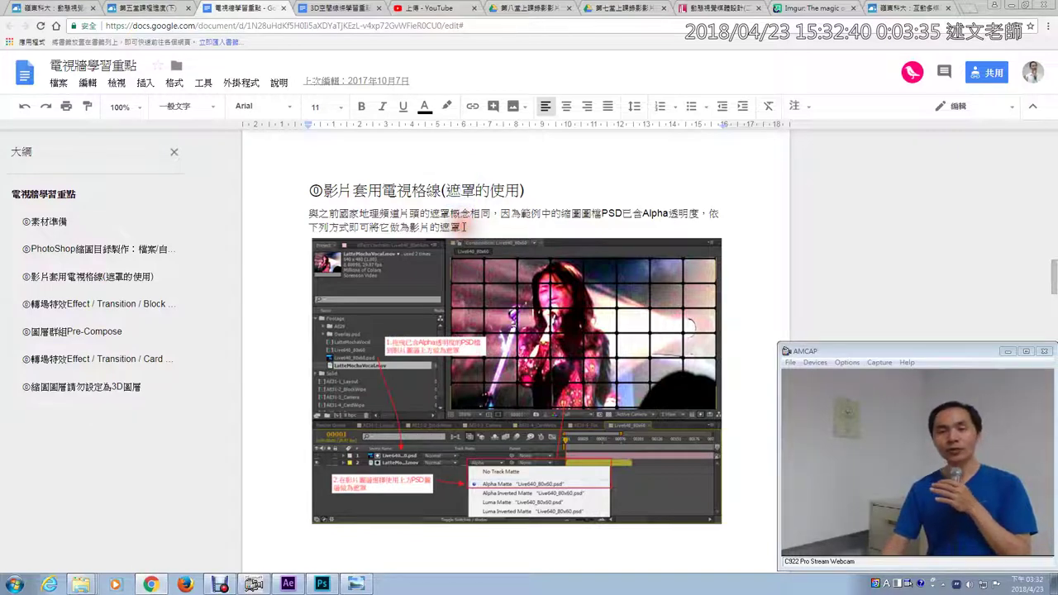
{"action": "scroll", "coordinate": [464, 226], "scroll_direction": "down", "scroll_amount": 3}
{"action": "scroll", "coordinate": [463, 227], "scroll_direction": "down", "scroll_amount": 6}
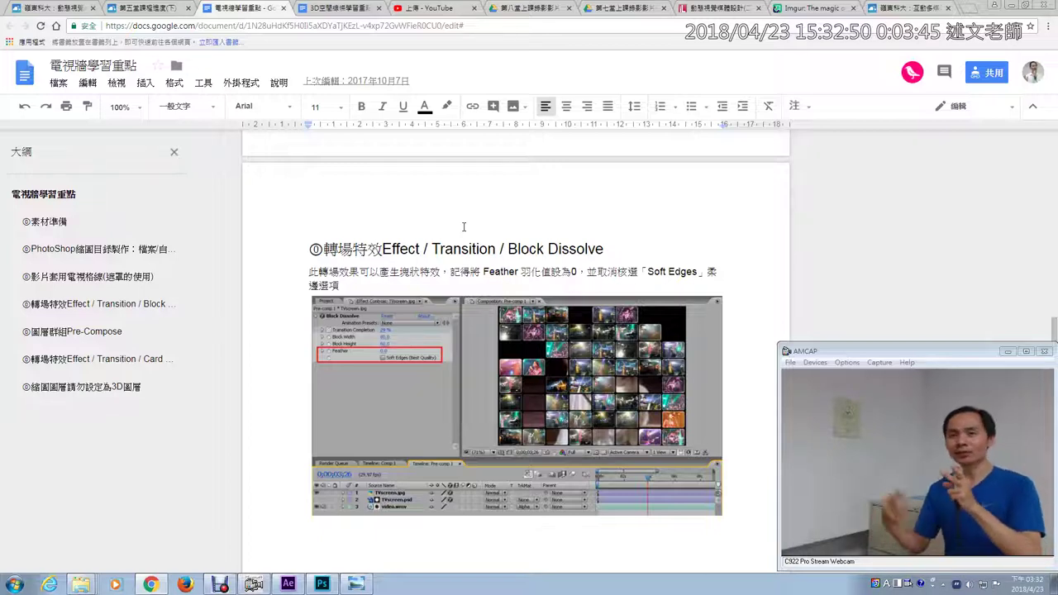
{"action": "left_click", "coordinate": [506, 248]}
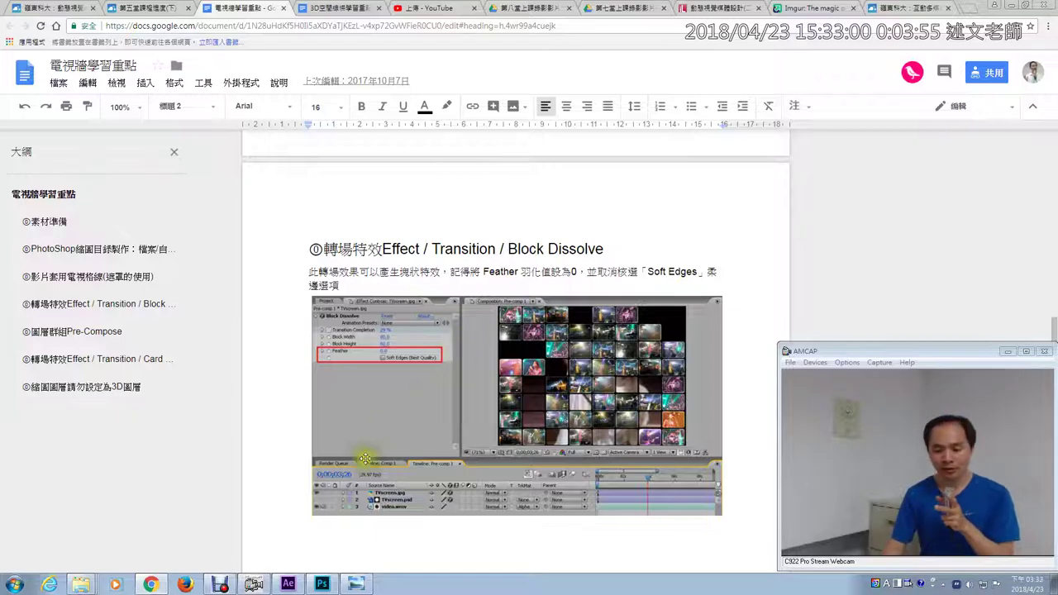
- Switch back to After Effects and review the available transition effects, noting Block Dissolve and Card Wipe, without applying one
{"action": "left_click", "coordinate": [288, 584]}
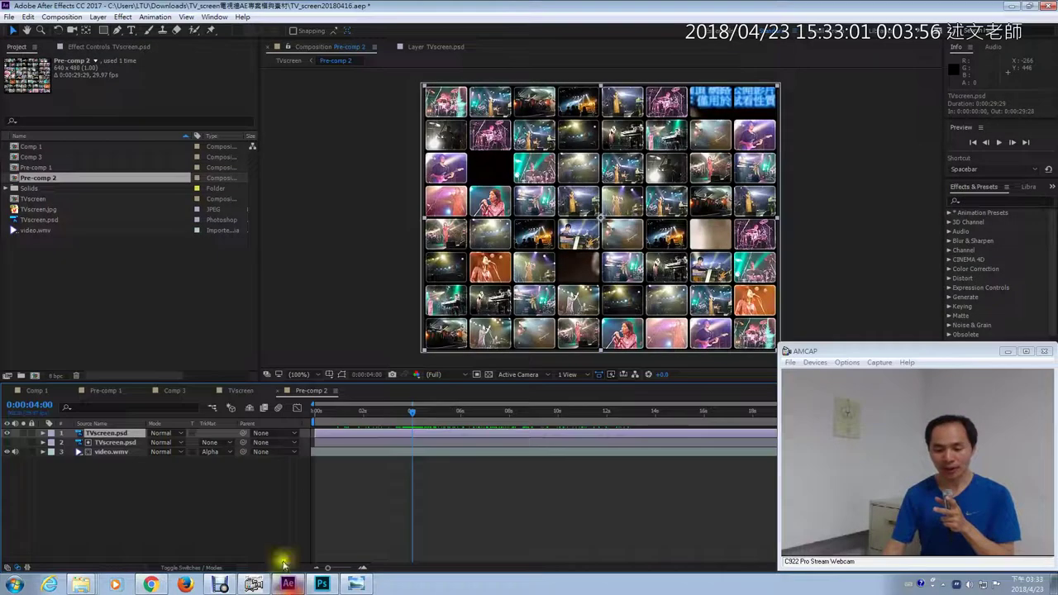
{"action": "left_click", "coordinate": [123, 16]}
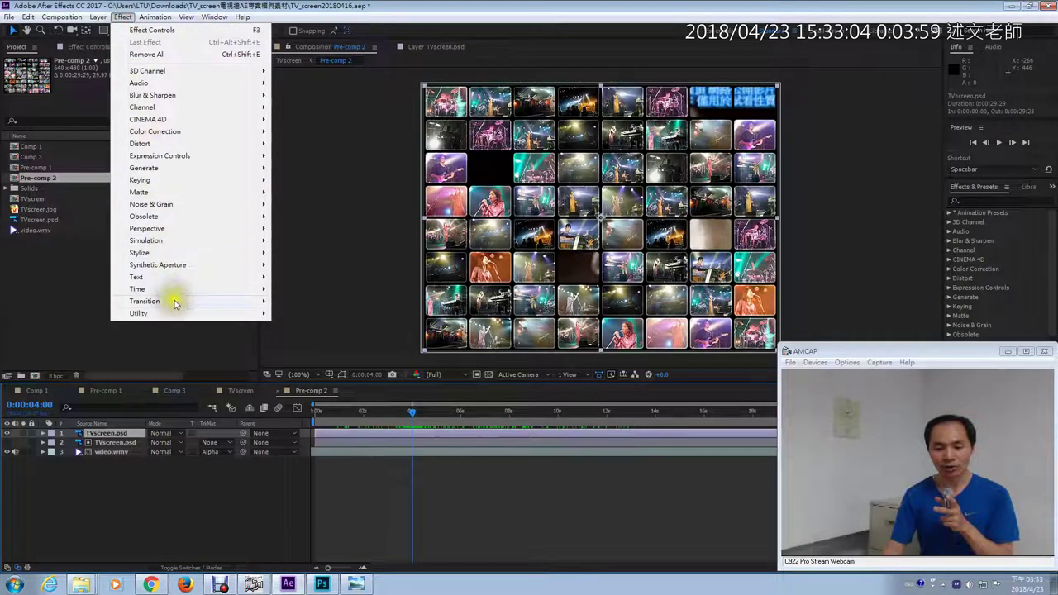
{"action": "mouse_move", "coordinate": [174, 301]}
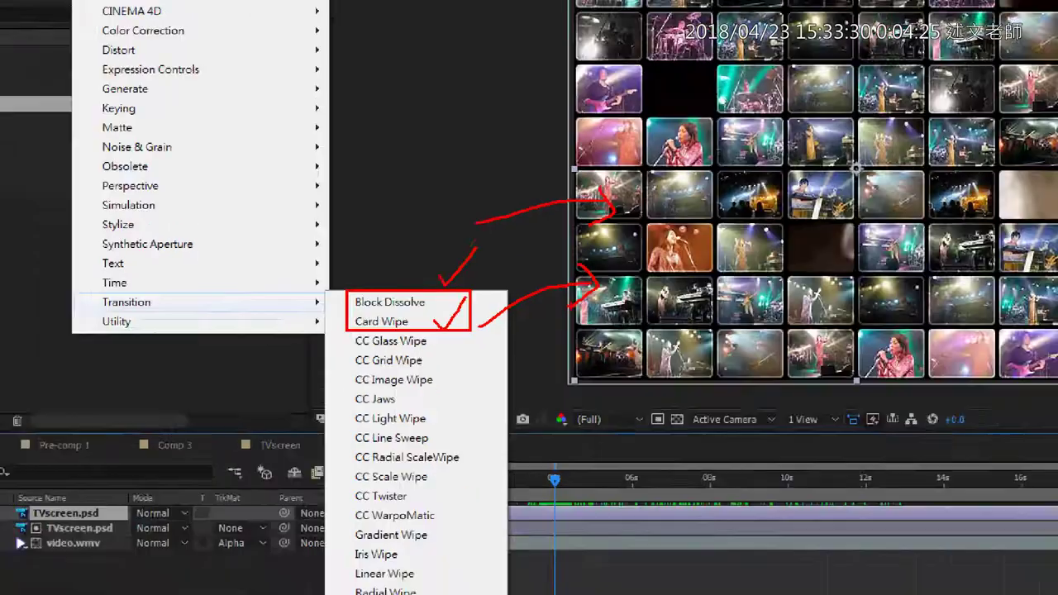
{"action": "key", "text": "Escape"}
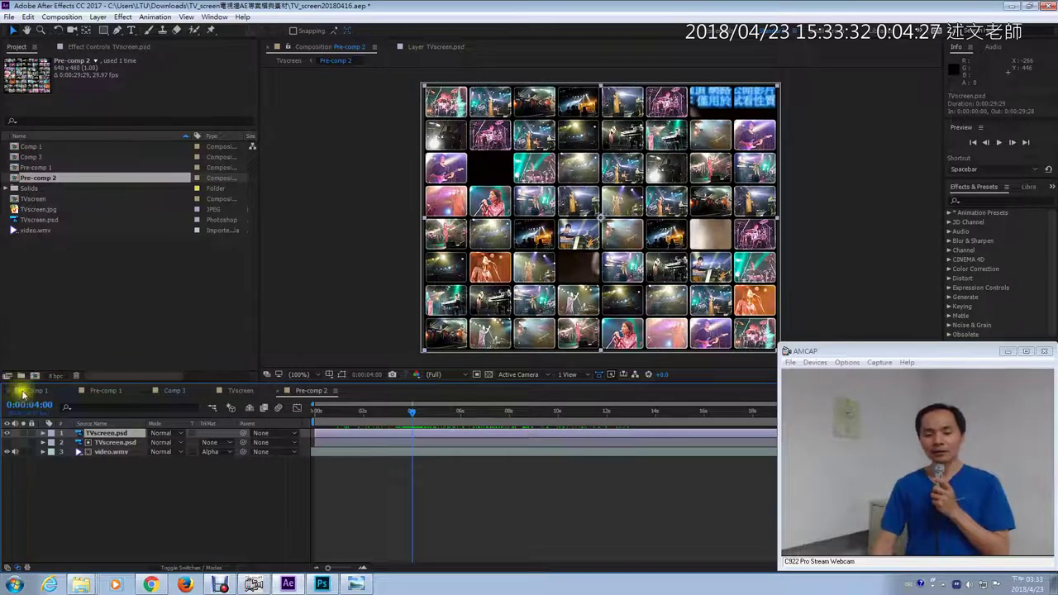
- Display the layer switches, open the Block Dissolve settings of the topmost TVscreen.psd layer and preview the dissolve up to 0:00:06:17
{"action": "left_click", "coordinate": [204, 568]}
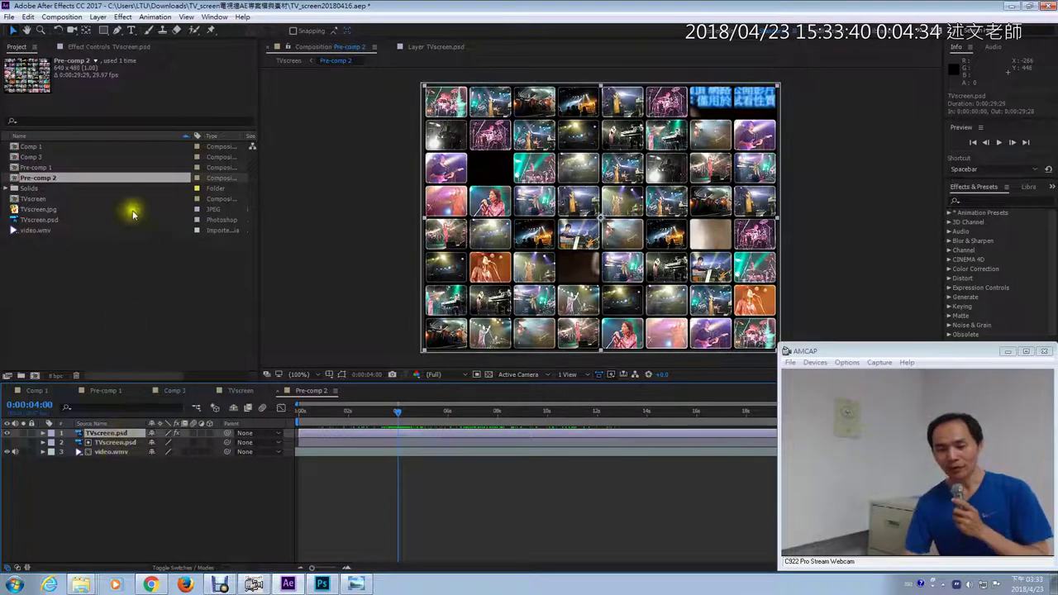
{"action": "left_click", "coordinate": [114, 50]}
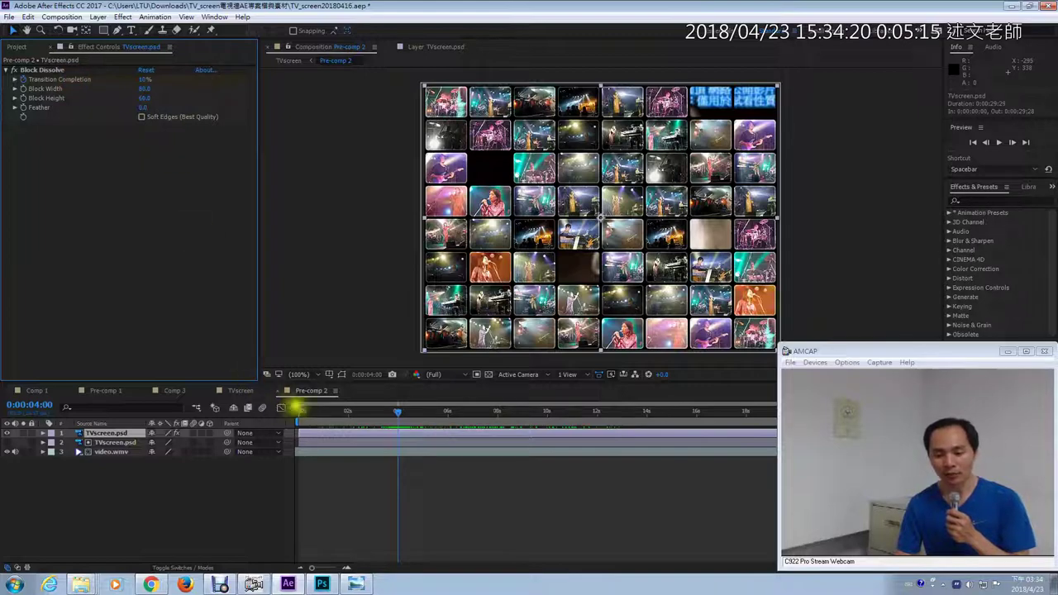
{"action": "left_click_drag", "start_coordinate": [362, 416], "coordinate": [462, 415]}
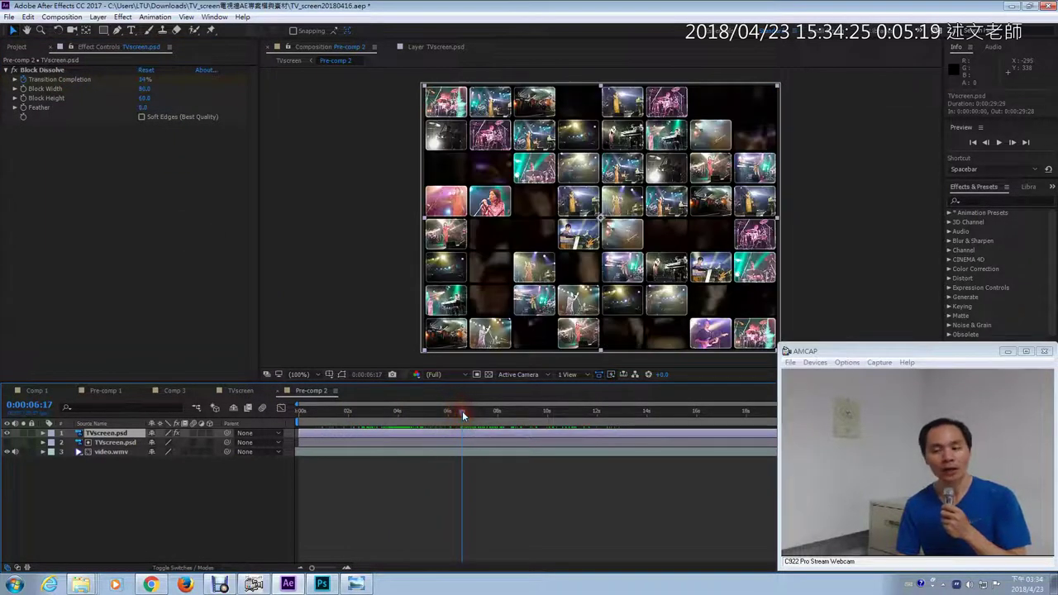
- Select all three layers of Pre-comp 2 and look up the Pre-compose command for them without running it
{"action": "left_click", "coordinate": [109, 452]}
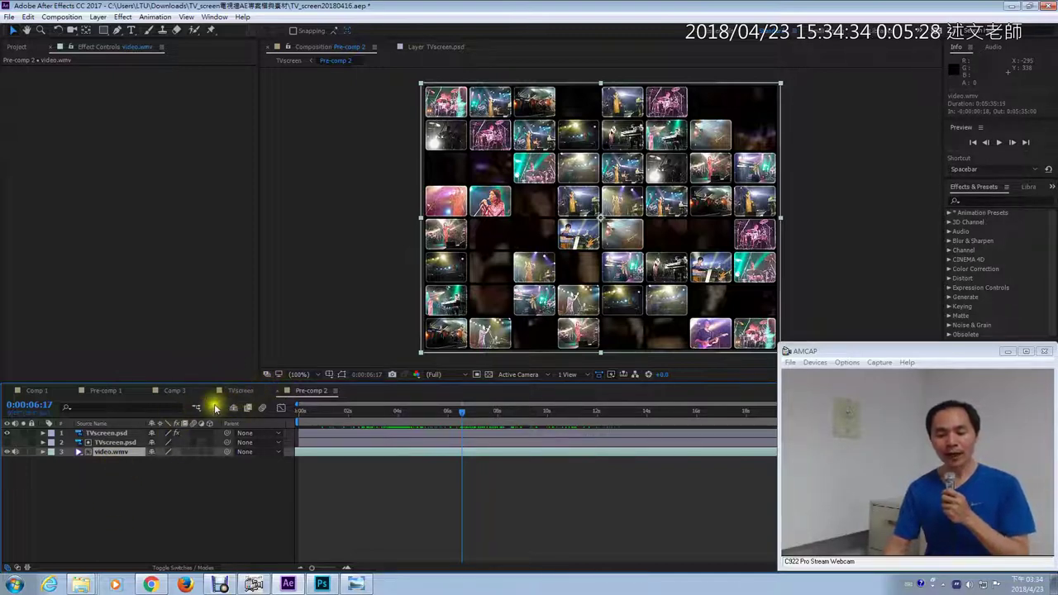
{"action": "left_click_drag", "start_coordinate": [170, 496], "coordinate": [95, 438]}
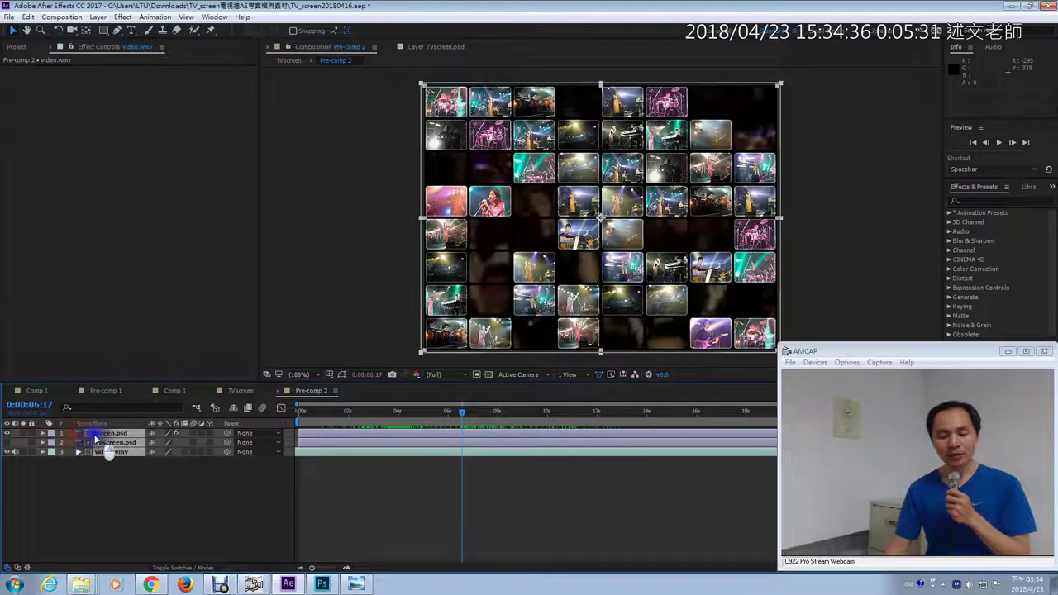
{"action": "right_click", "coordinate": [95, 439]}
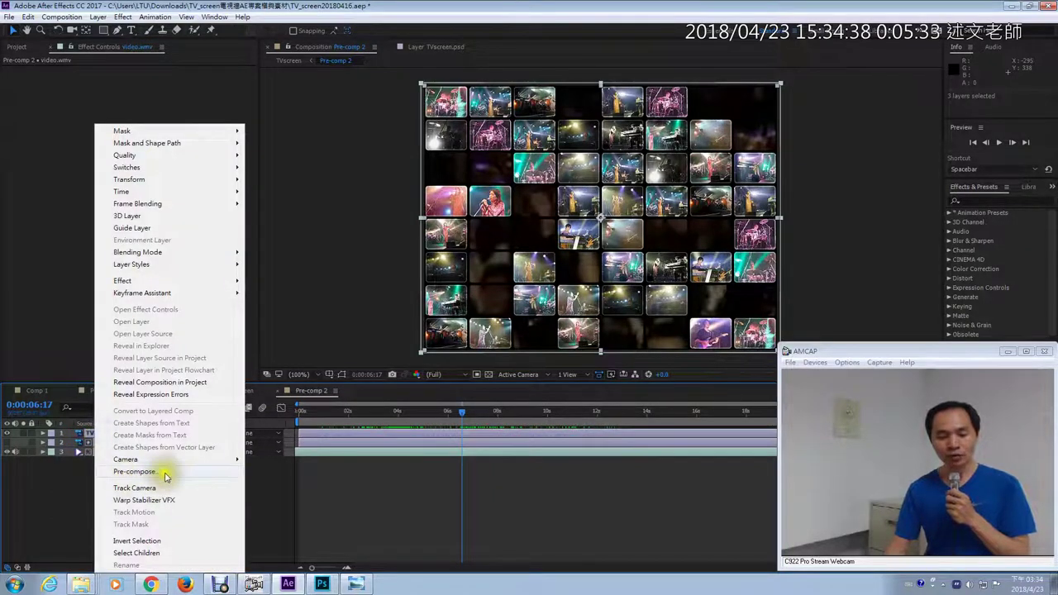
{"action": "left_click", "coordinate": [48, 493]}
- Open the TVscreen composition, select its Pre-comp 2 layer and check where Card Wipe is found among the transition effects
{"action": "left_click", "coordinate": [229, 392]}
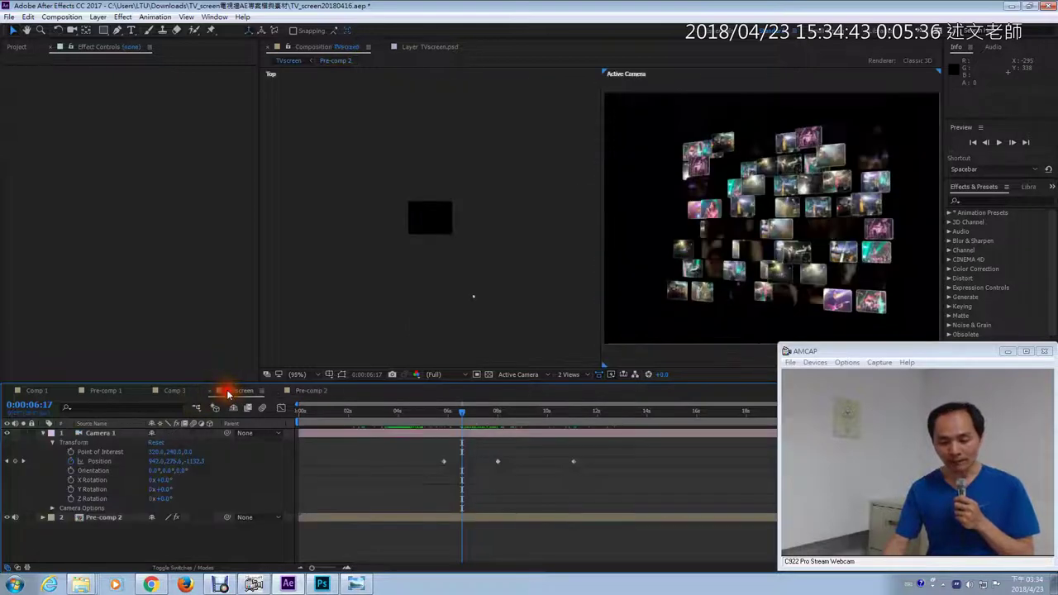
{"action": "left_click", "coordinate": [110, 520]}
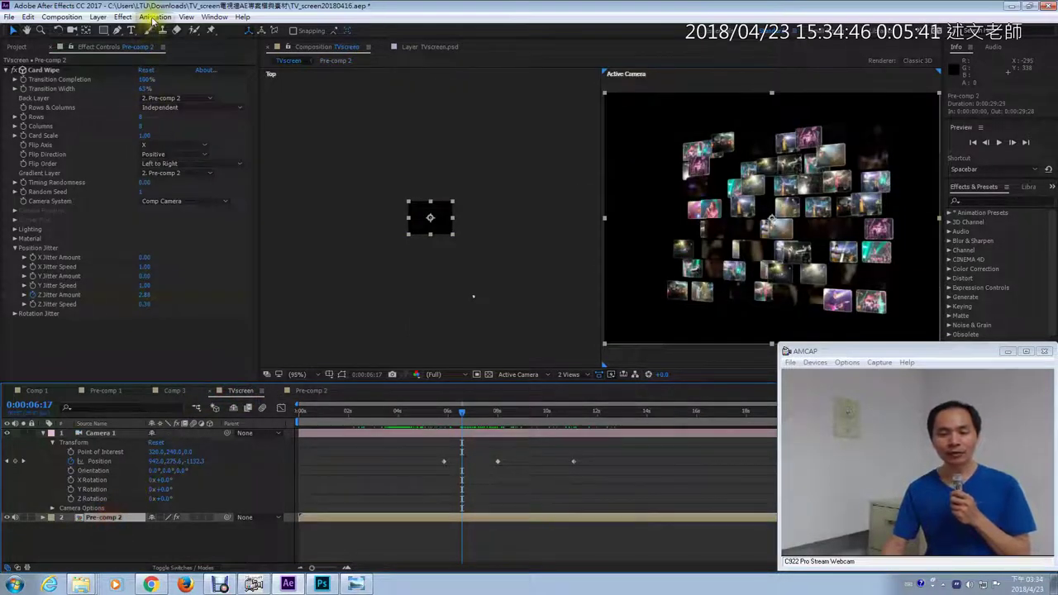
{"action": "left_click", "coordinate": [122, 17]}
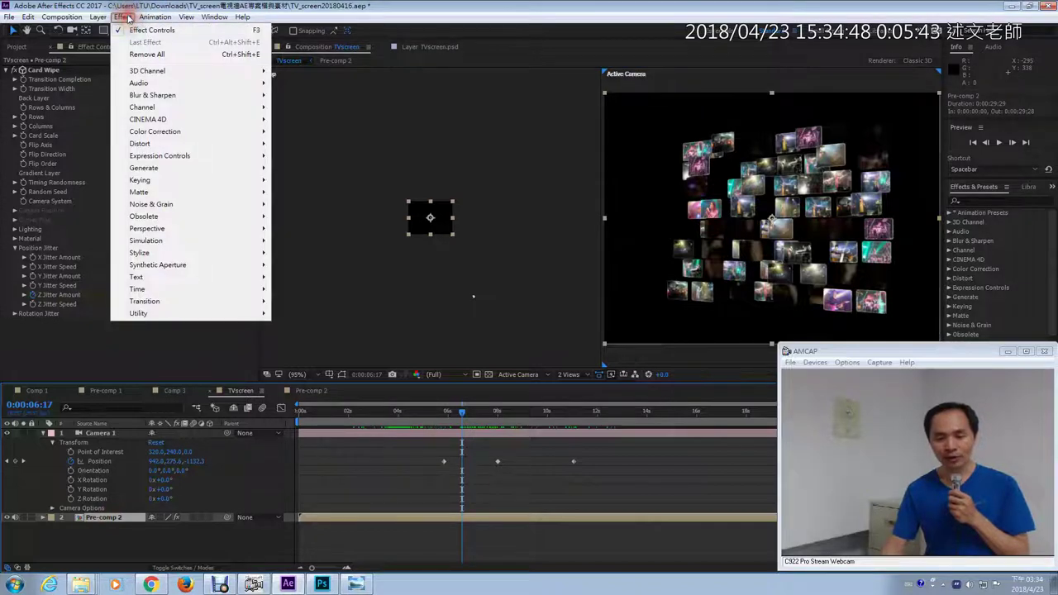
{"action": "mouse_move", "coordinate": [189, 301]}
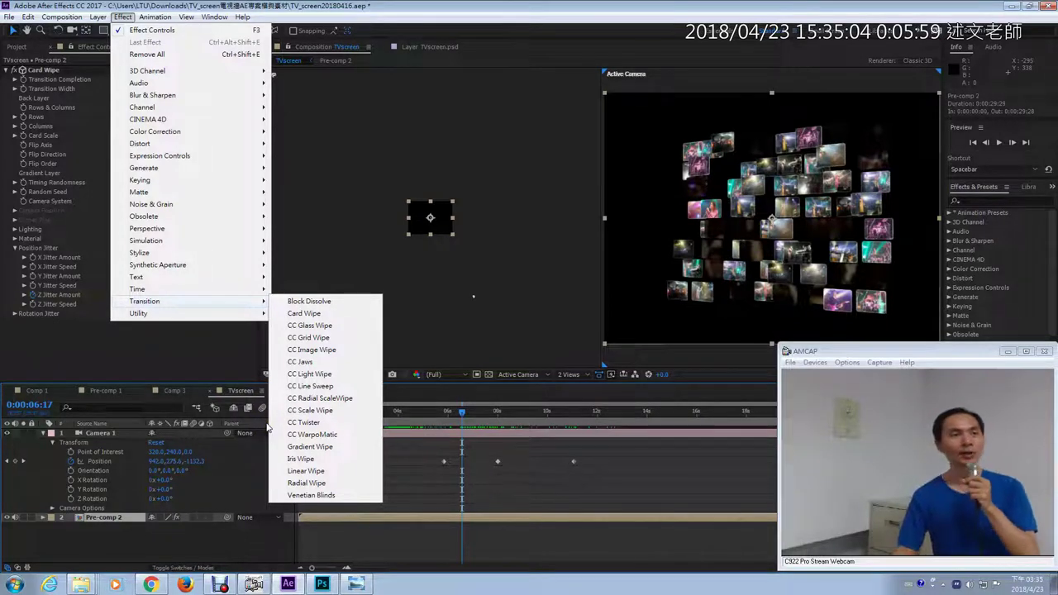
{"action": "left_click", "coordinate": [94, 352]}
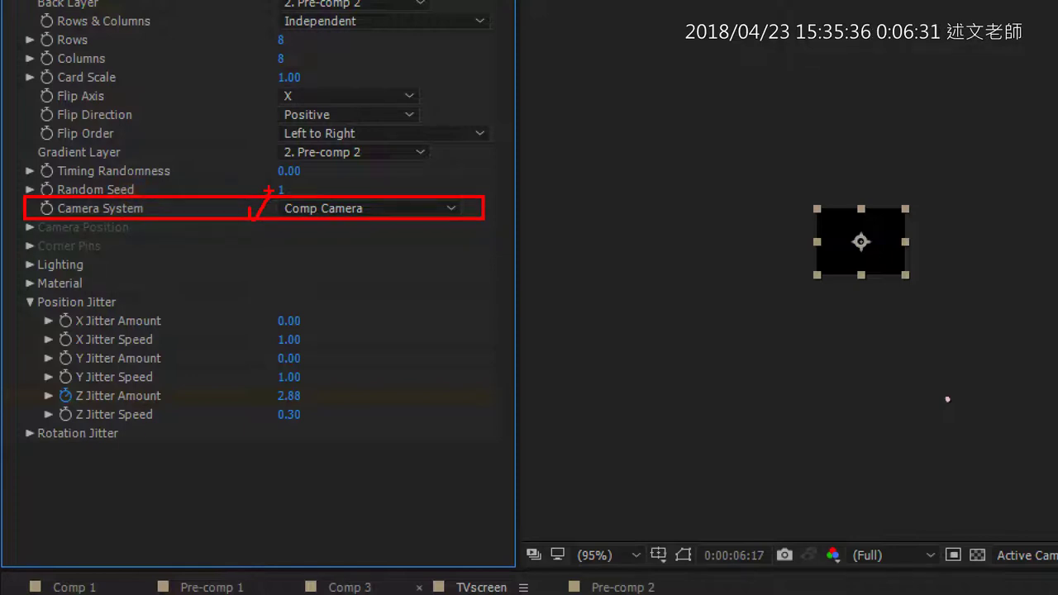
- Examine the Card Wipe settings of Pre-comp 2, especially Transition Completion, Transition Width, Camera System and Position Jitter
{"action": "mouse_move", "coordinate": [23, 293]}
{"action": "left_mouse_down"}
{"action": "mouse_move", "coordinate": [299, 425]}
{"action": "mouse_move", "coordinate": [335, 429]}
{"action": "left_mouse_up"}
{"action": "left_click", "coordinate": [168, 311]}
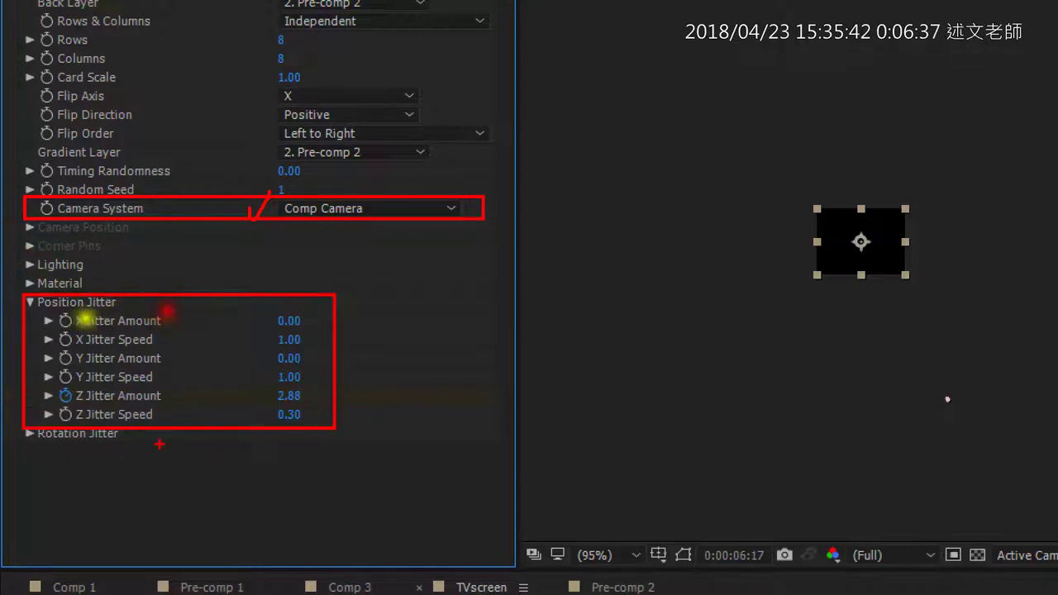
{"action": "left_click_drag", "start_coordinate": [49, 380], "coordinate": [50, 416]}
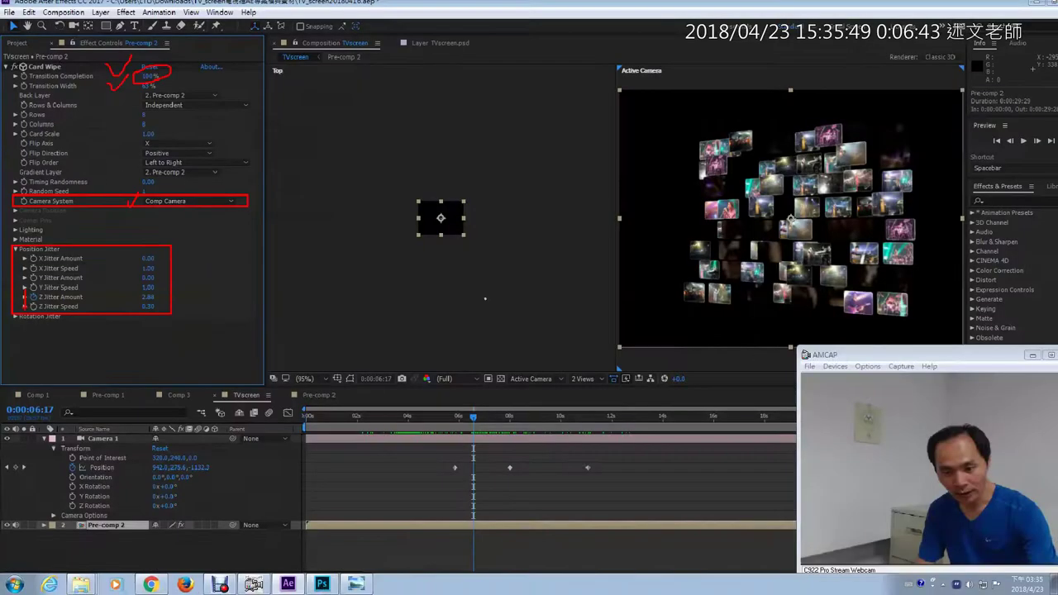
{"action": "key", "text": "Escape"}
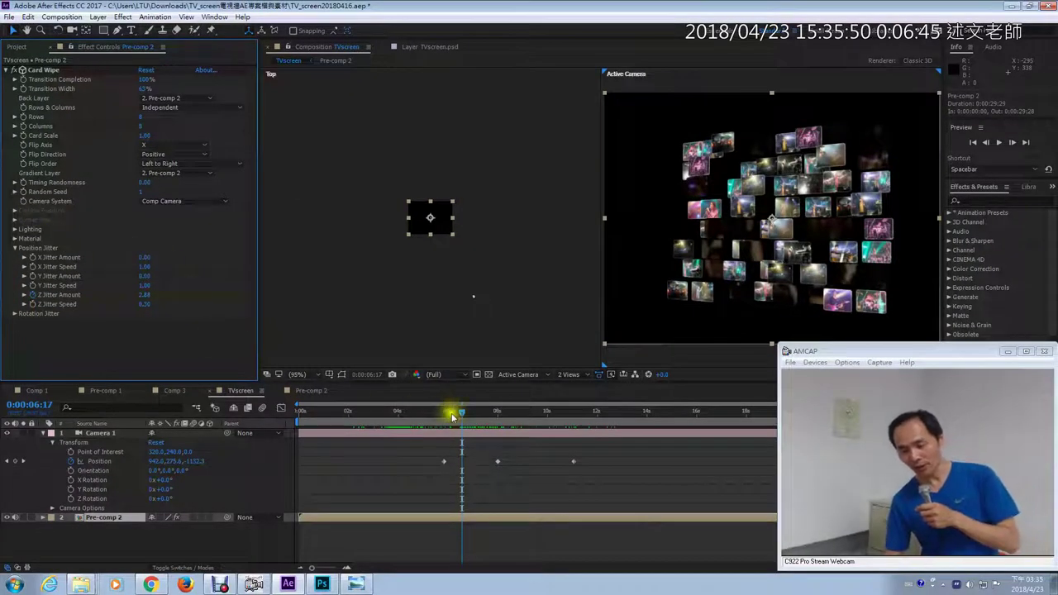
- Expand Card Wipe's Z Jitter Amount and preview how the animated jitter moves the cards at 0:00:03:22 and 0:00:07:11
{"action": "left_click_drag", "start_coordinate": [463, 413], "coordinate": [392, 432]}
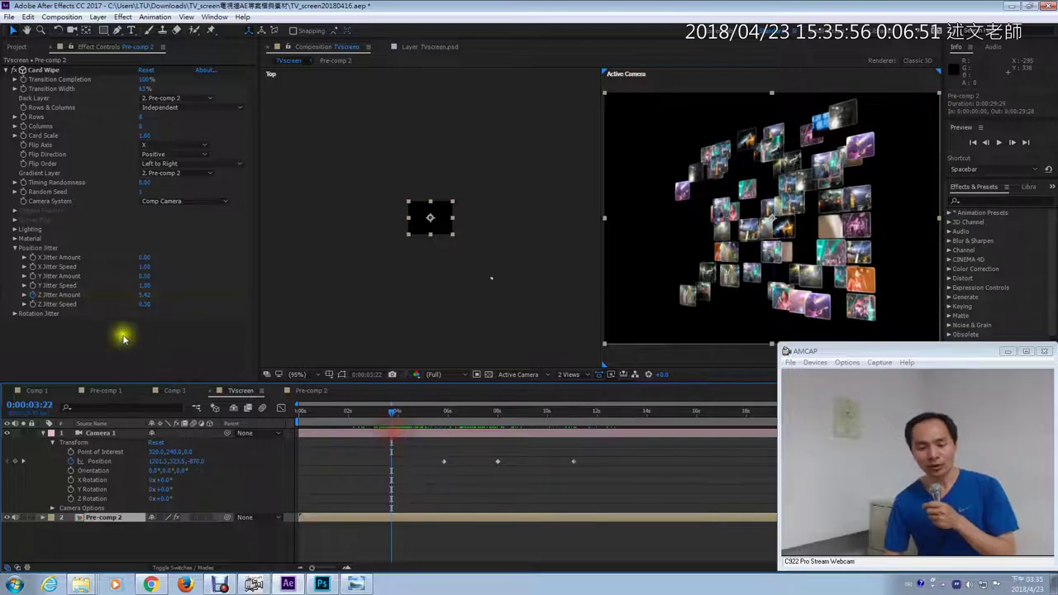
{"action": "left_click", "coordinate": [66, 296]}
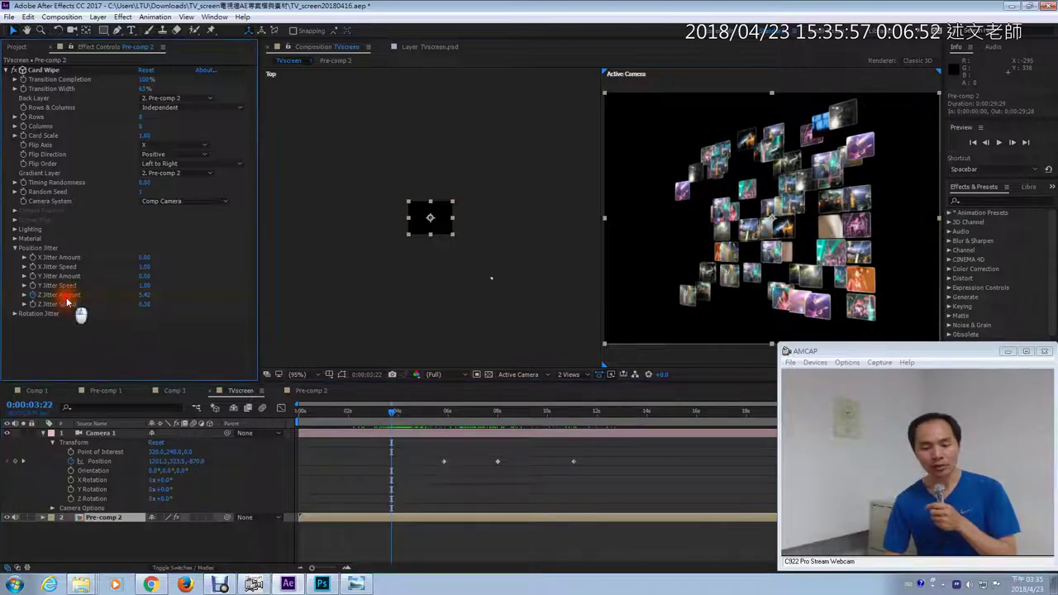
{"action": "left_click", "coordinate": [23, 296]}
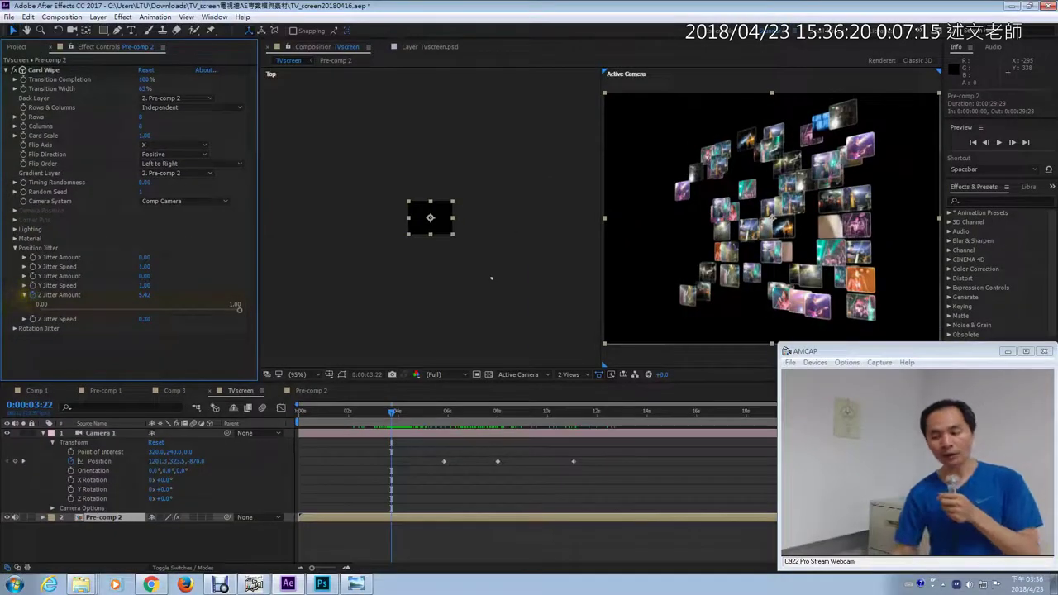
{"action": "left_click_drag", "start_coordinate": [390, 419], "coordinate": [483, 424]}
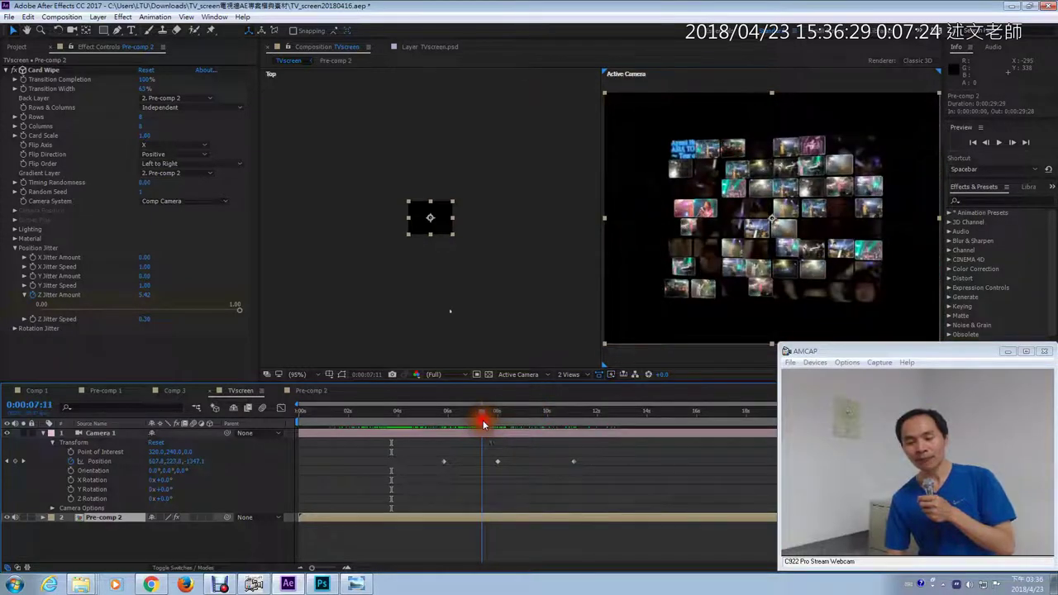
{"action": "left_click_drag", "start_coordinate": [239, 309], "coordinate": [28, 313]}
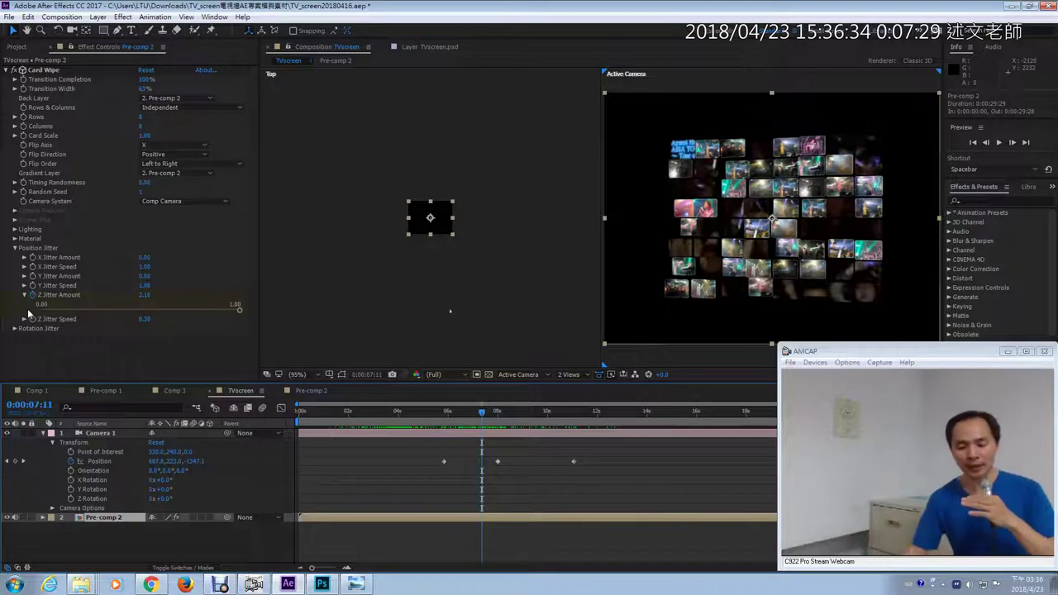
- Select the Camera 1 layer and preview its animated path through the TV wall up to 0:00:12:25
{"action": "left_click", "coordinate": [112, 434]}
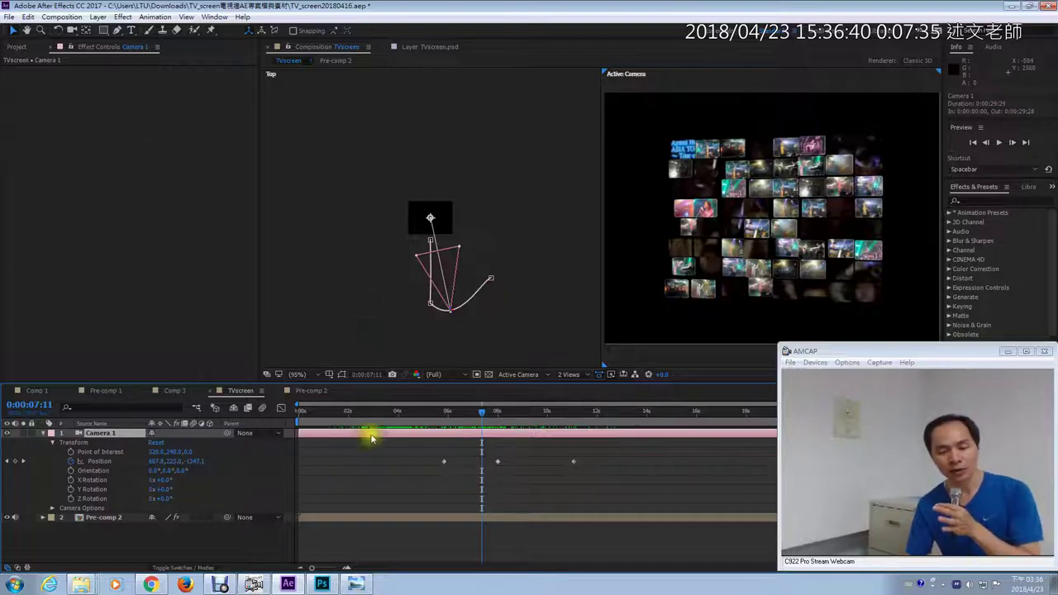
{"action": "left_click_drag", "start_coordinate": [484, 420], "coordinate": [619, 449]}
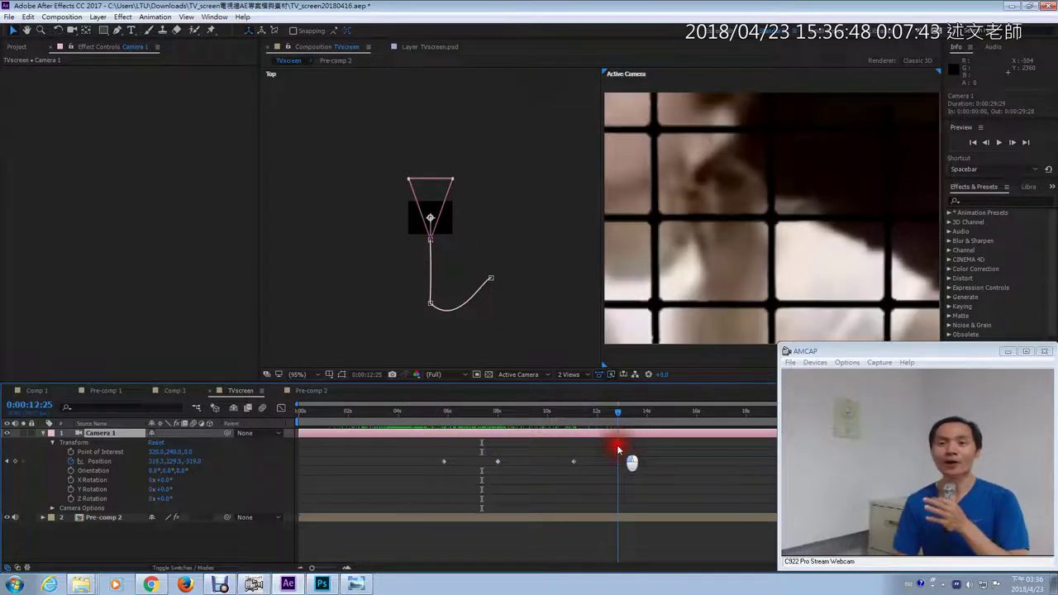